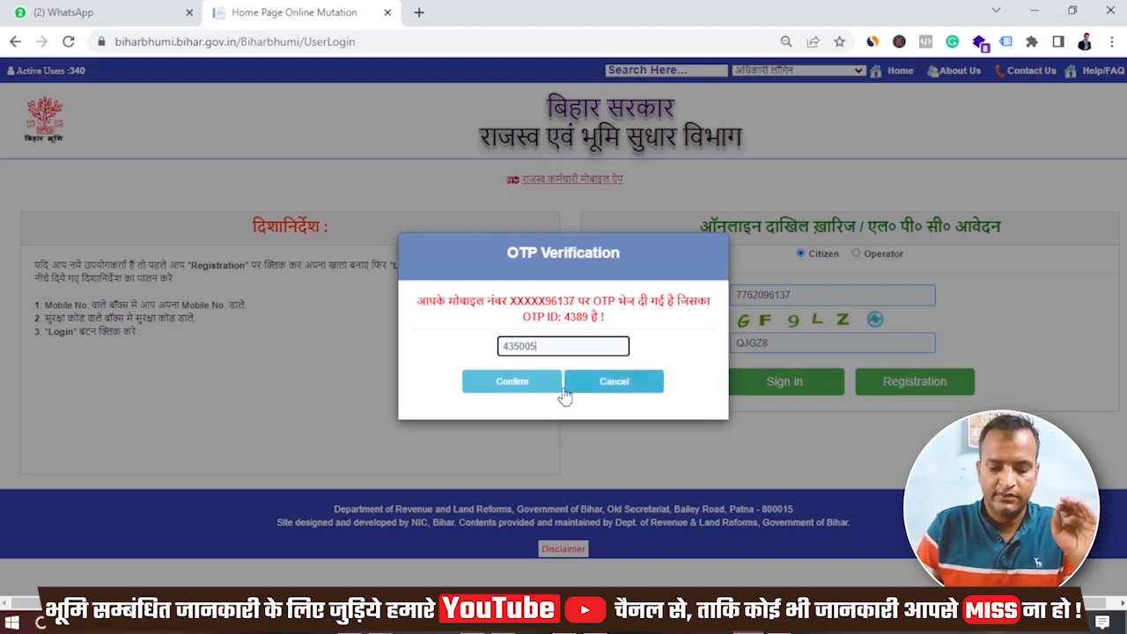
# - Submit the OTP, sign in again and enter the fresh OTP to reach the dashboard
pyautogui.click(513, 382)
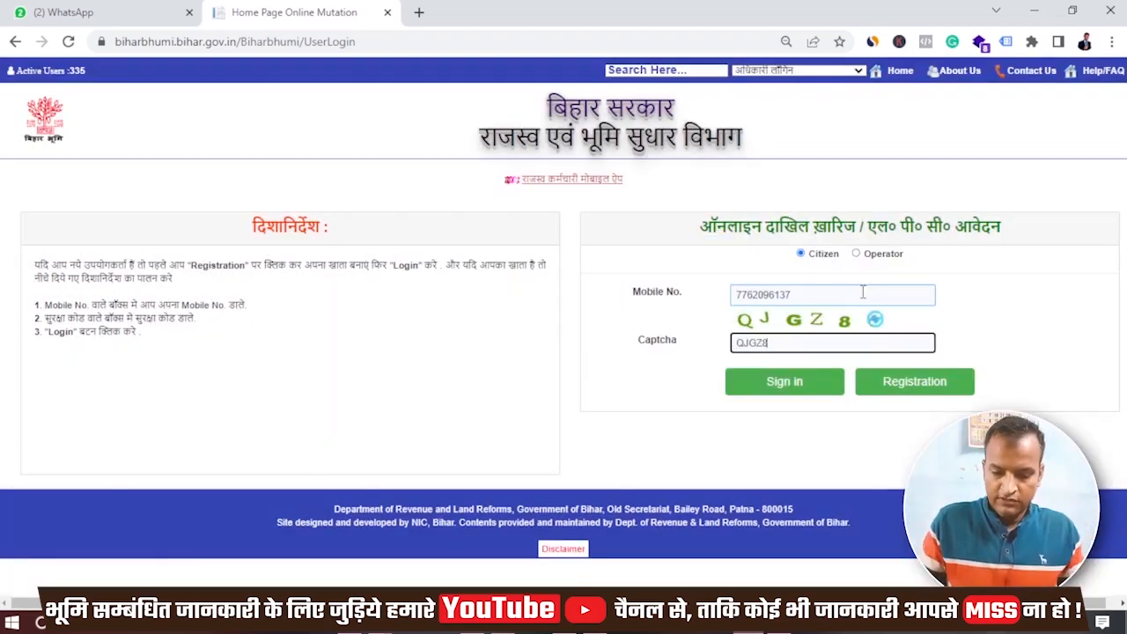
pyautogui.click(787, 396)
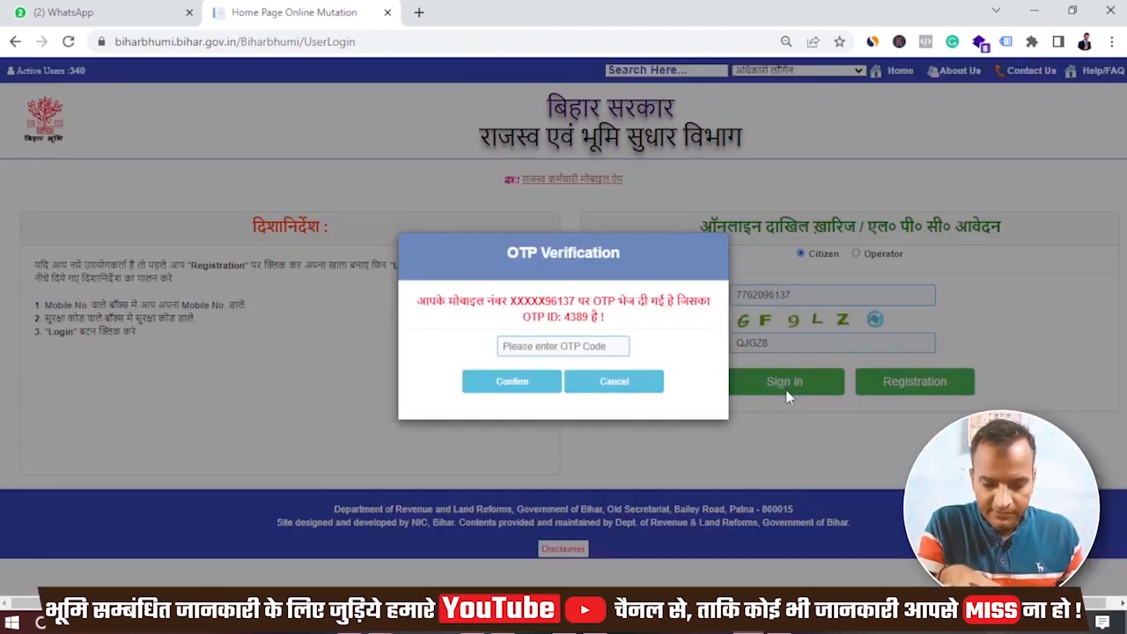
pyautogui.click(574, 346)
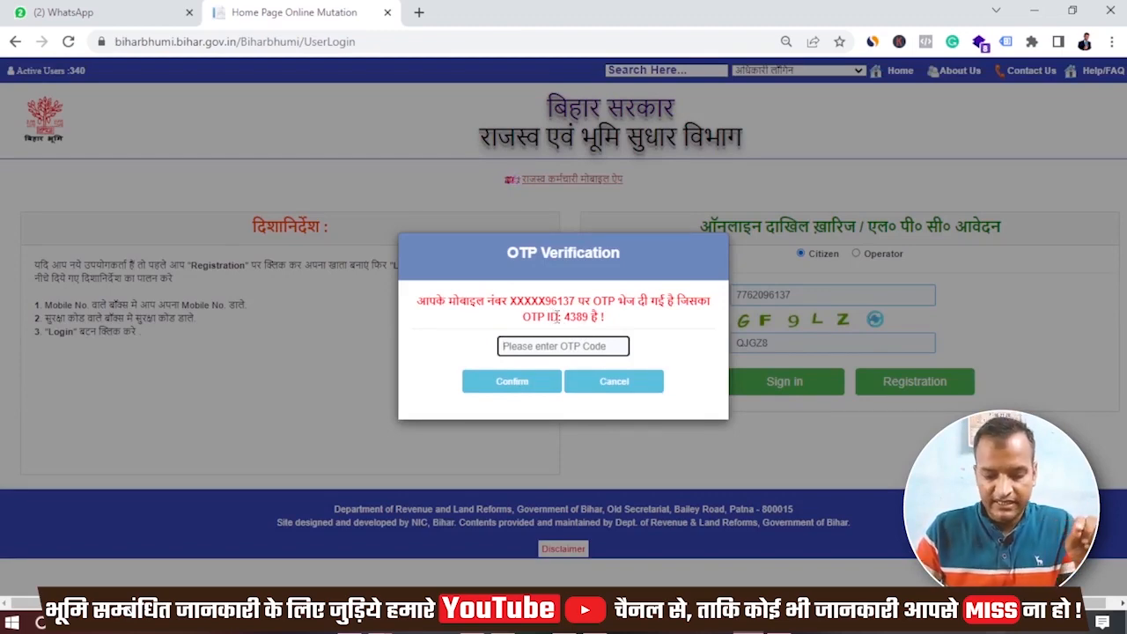
pyautogui.moveTo(564, 317); pyautogui.dragTo(588, 317)
pyautogui.click(628, 322)
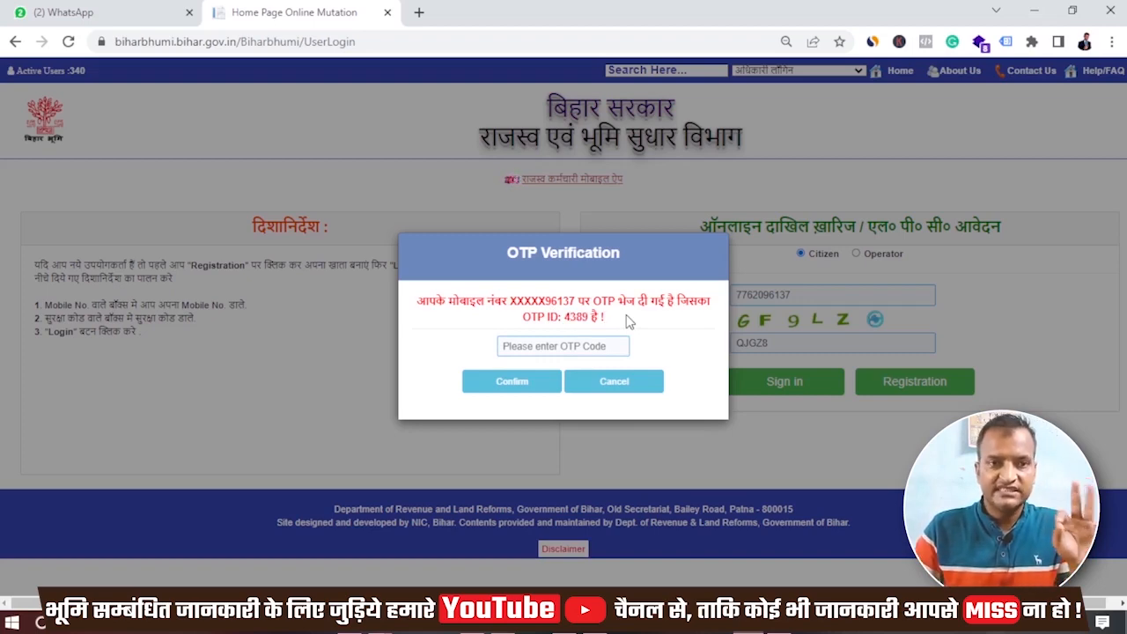
pyautogui.click(585, 346)
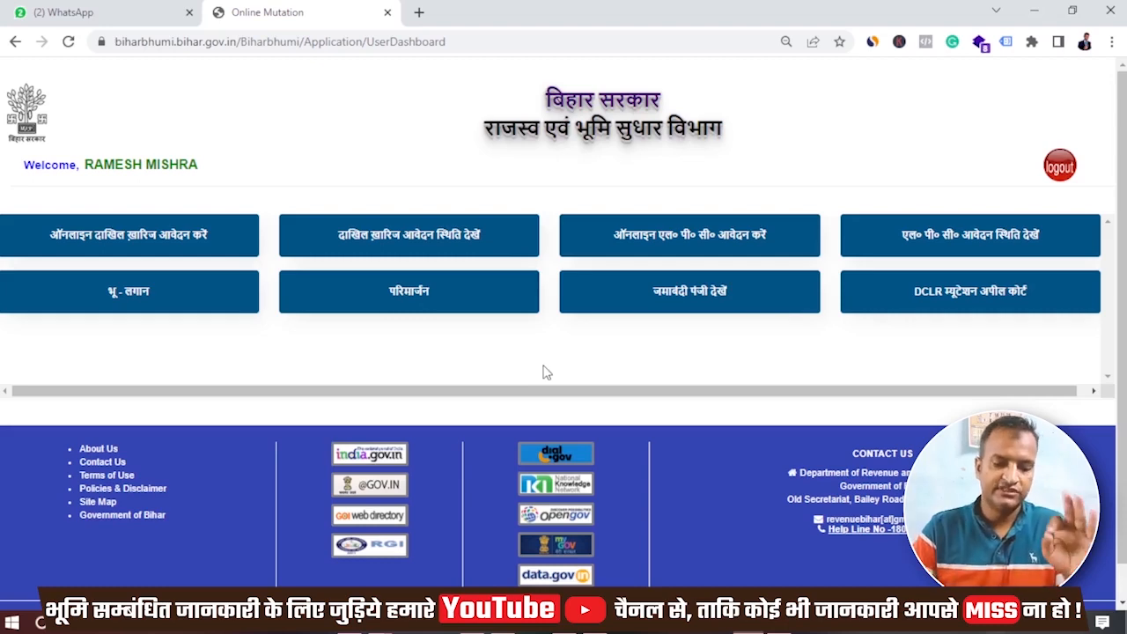
# - Choose district Supaul and circle Chhatapur, then start a new mutation application
pyautogui.click(112, 229)
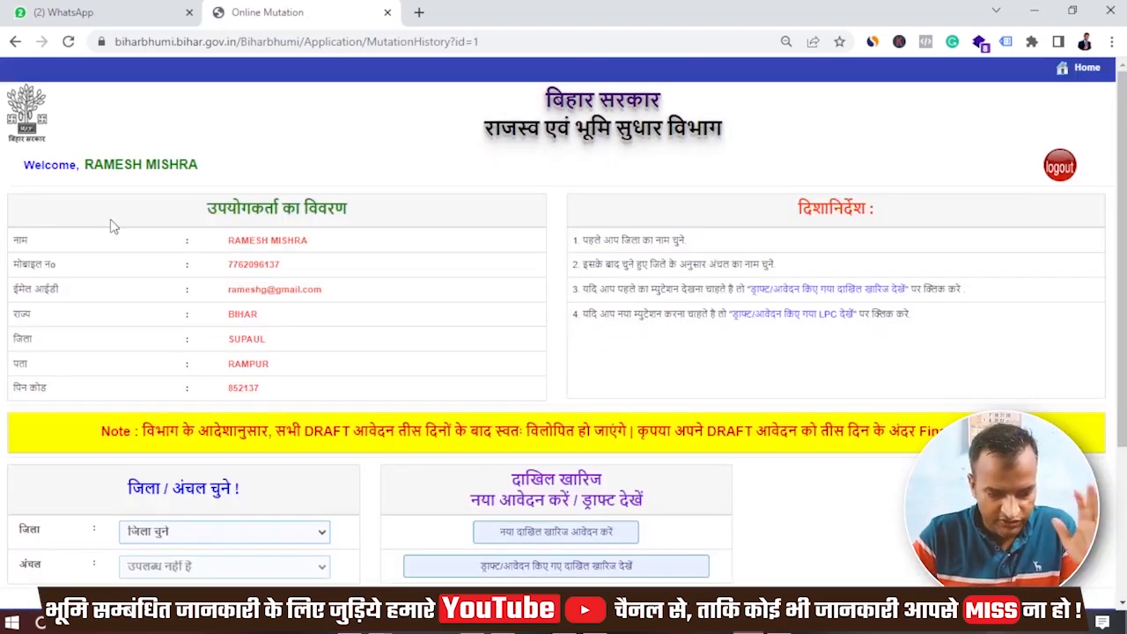
pyautogui.click(217, 528)
pyautogui.write('su')
pyautogui.press('Return')
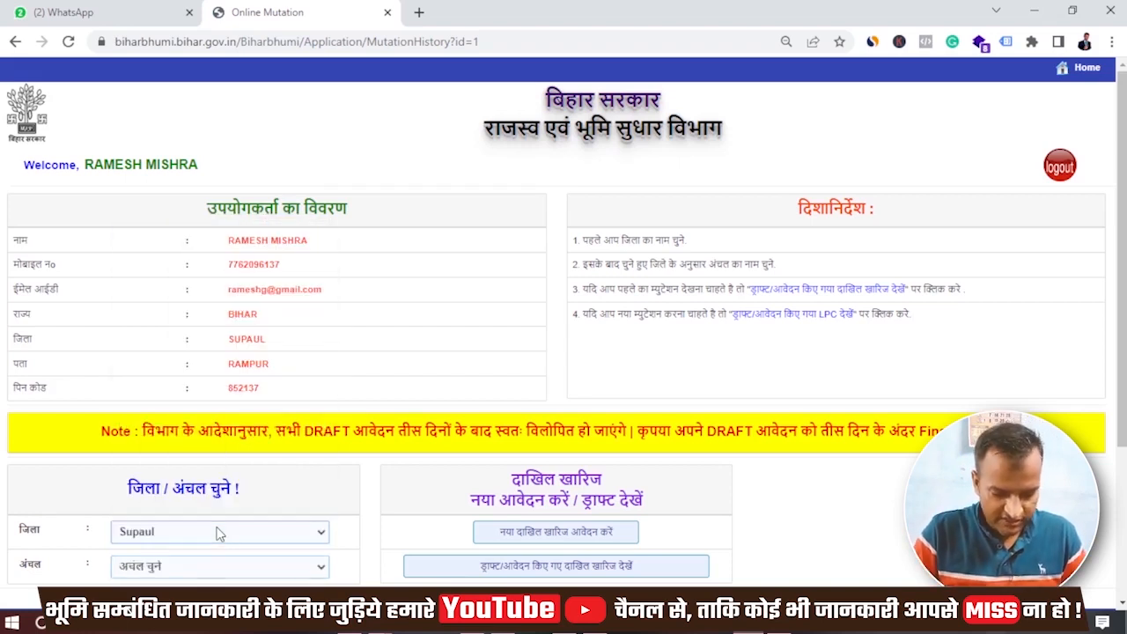
pyautogui.click(223, 568)
pyautogui.write('ch')
pyautogui.press('Return')
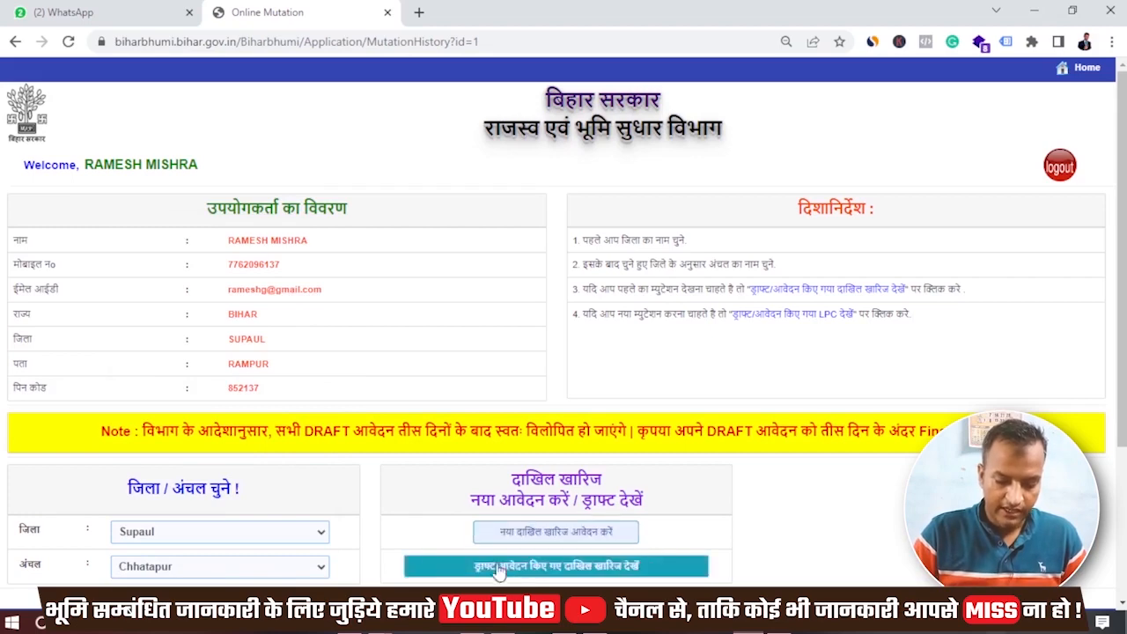
pyautogui.scroll(-1, 437, 514)
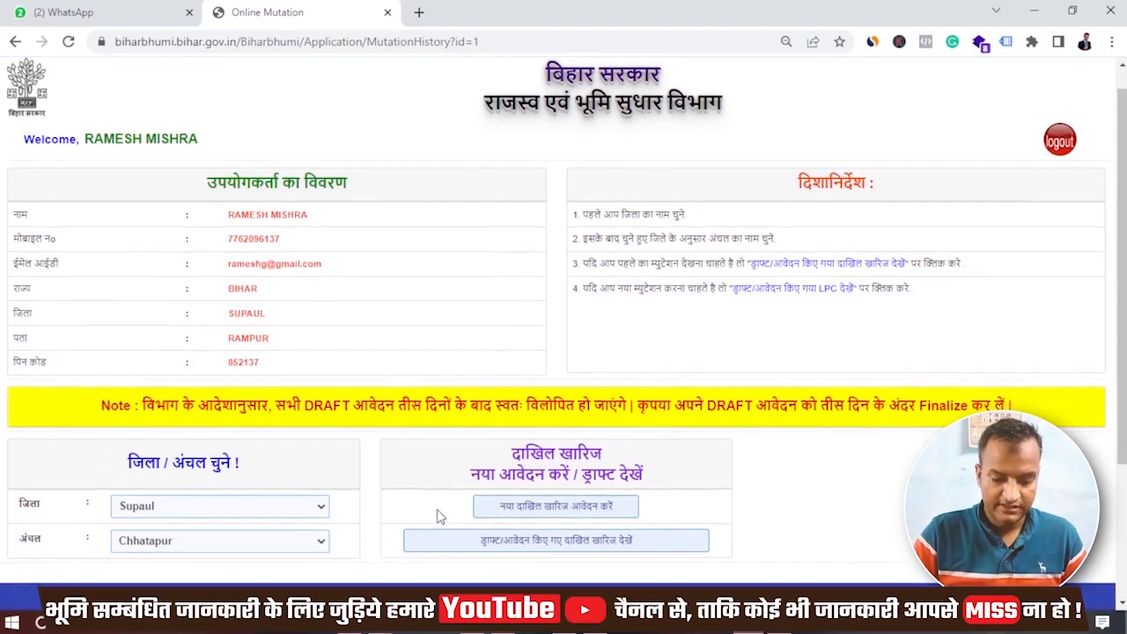
pyautogui.click(551, 515)
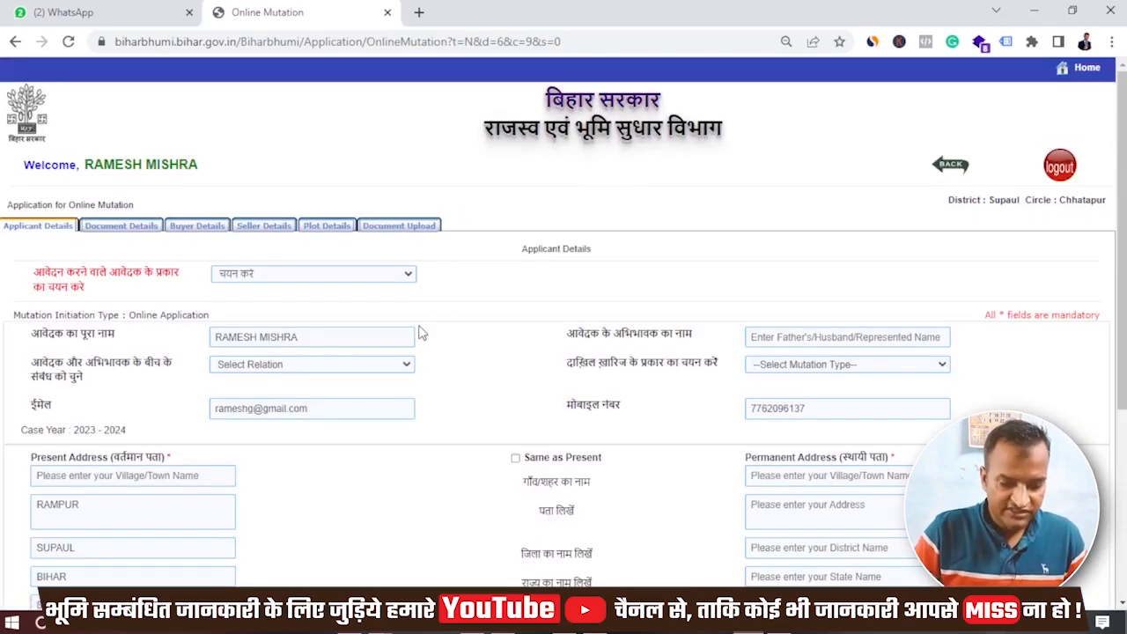
# - Set the applicant type to the buyer, enter the guardian's name and choose relation Father
pyautogui.click(372, 277)
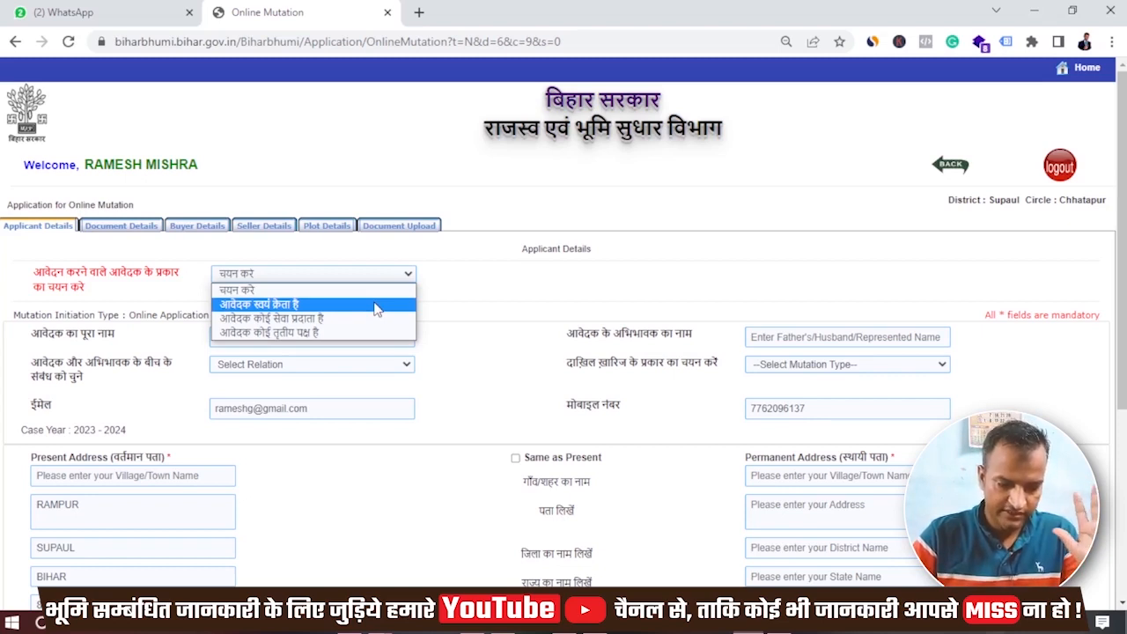
pyautogui.click(375, 308)
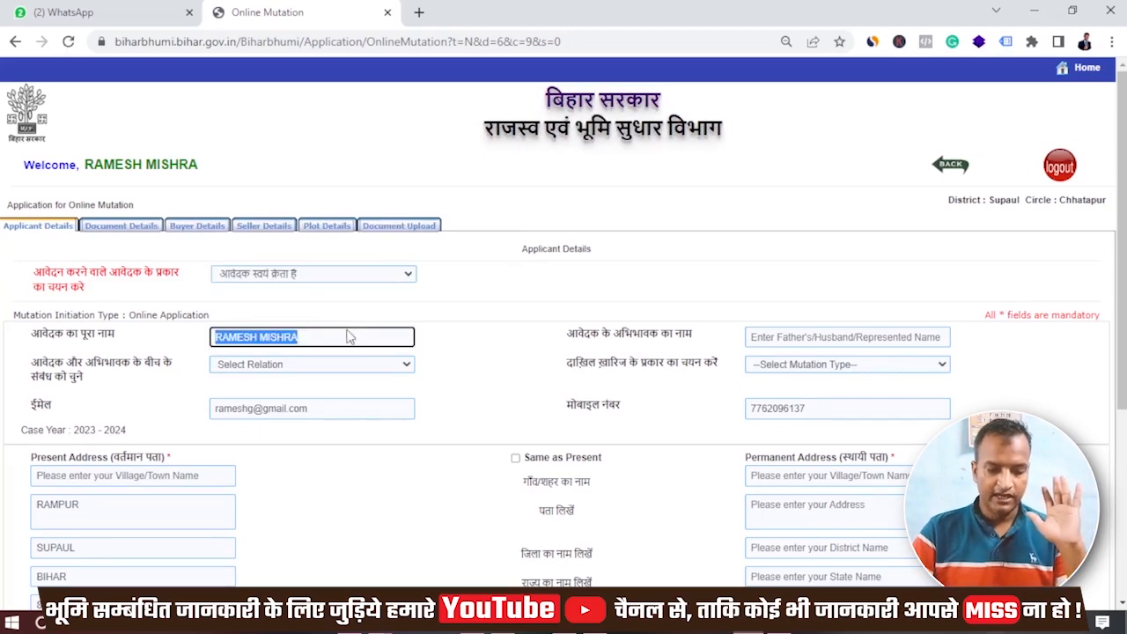
pyautogui.click(786, 337)
pyautogui.write('FDKFJDFJD')
pyautogui.press('Tab')
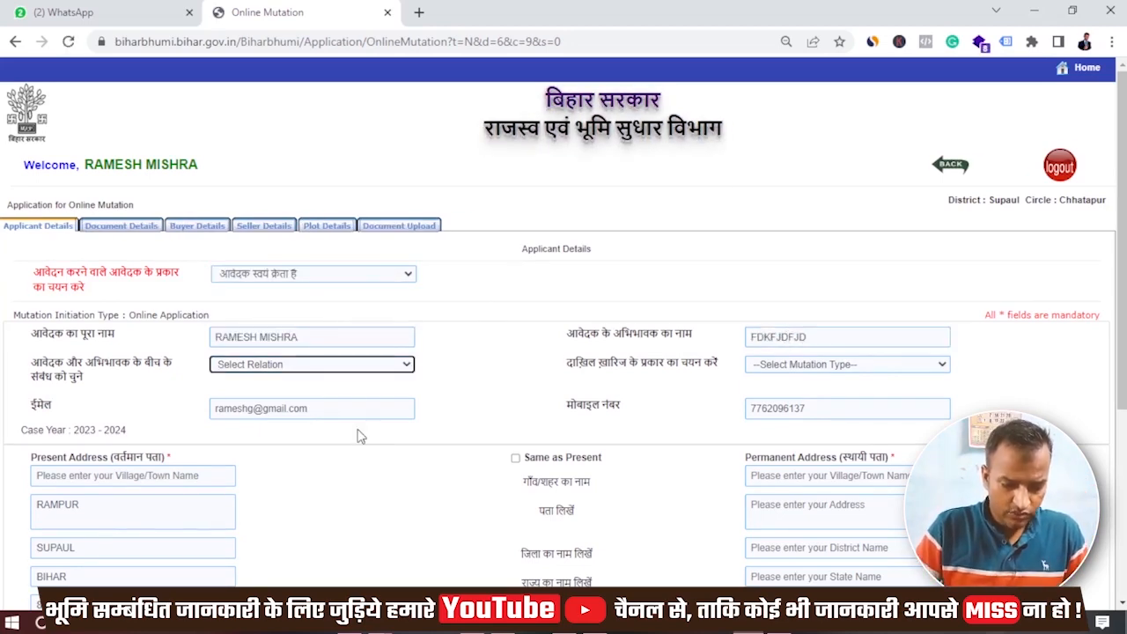
pyautogui.click(372, 366)
pyautogui.click(370, 390)
pyautogui.click(808, 339)
pyautogui.moveTo(808, 339); pyautogui.dragTo(728, 356)
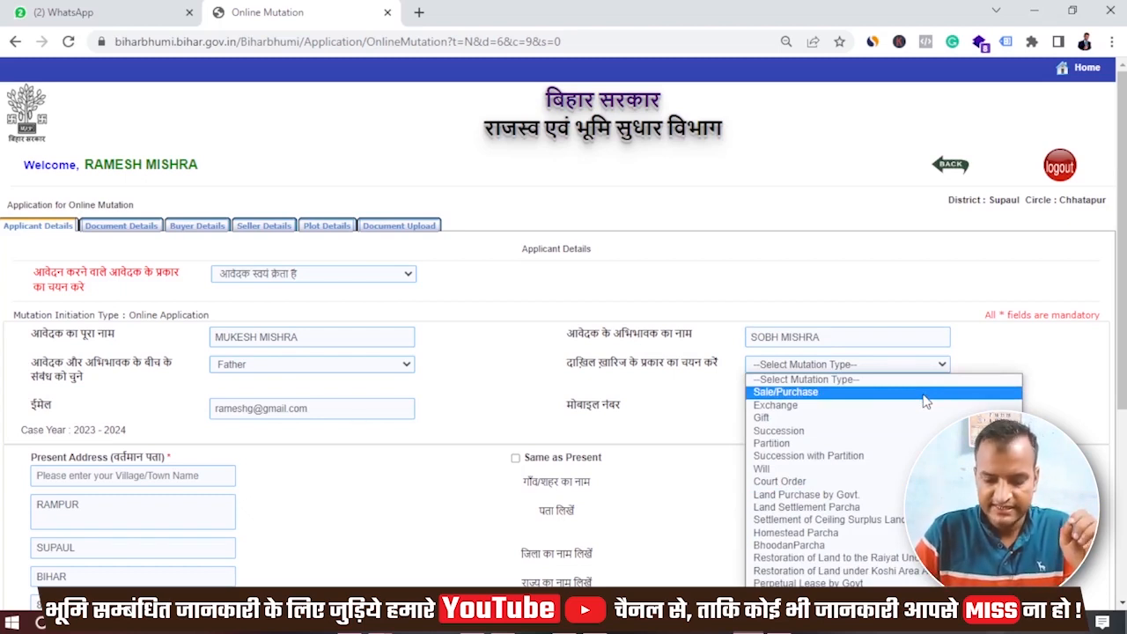
# - Choose Sale/Purchase mutation, copy the present address as permanent, and save the applicant details
pyautogui.click(923, 395)
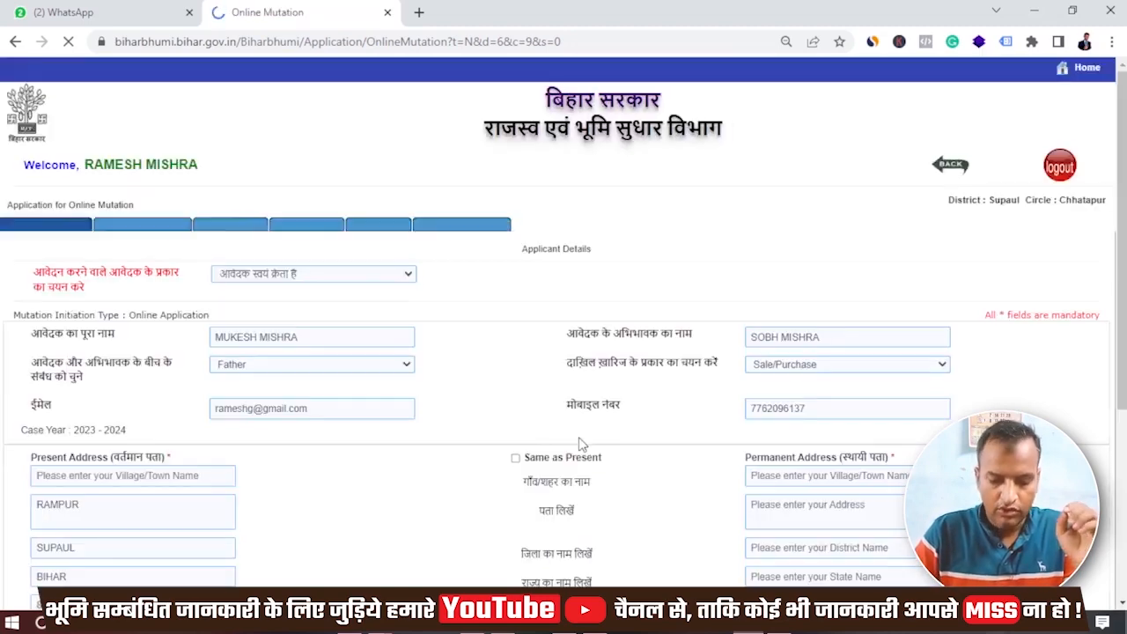
pyautogui.scroll(-2, 547, 422)
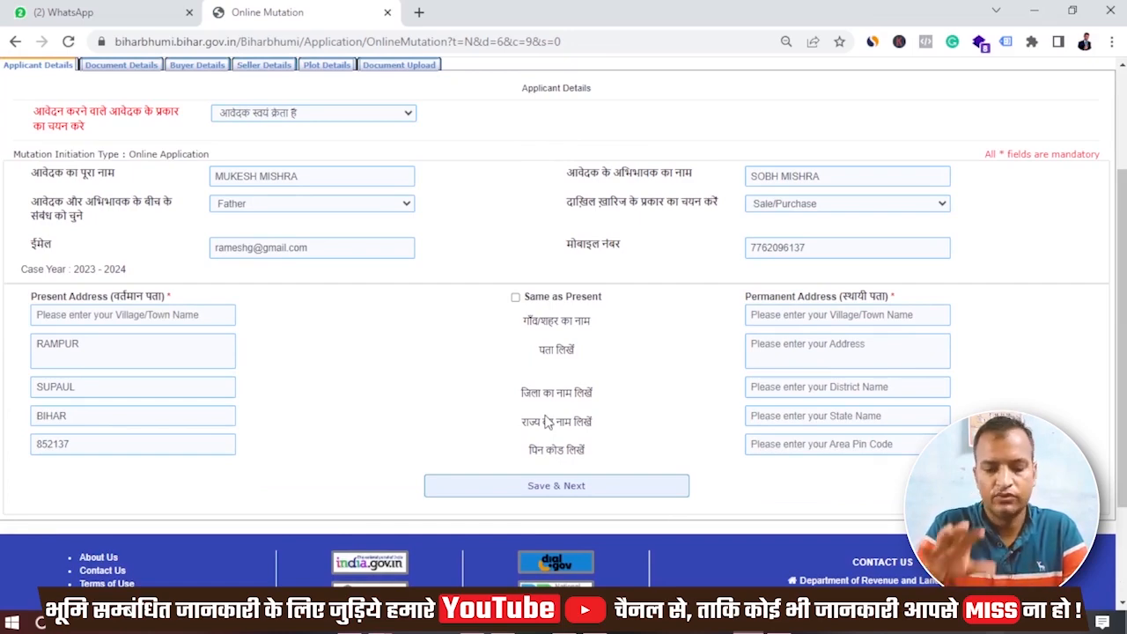
pyautogui.click(515, 297)
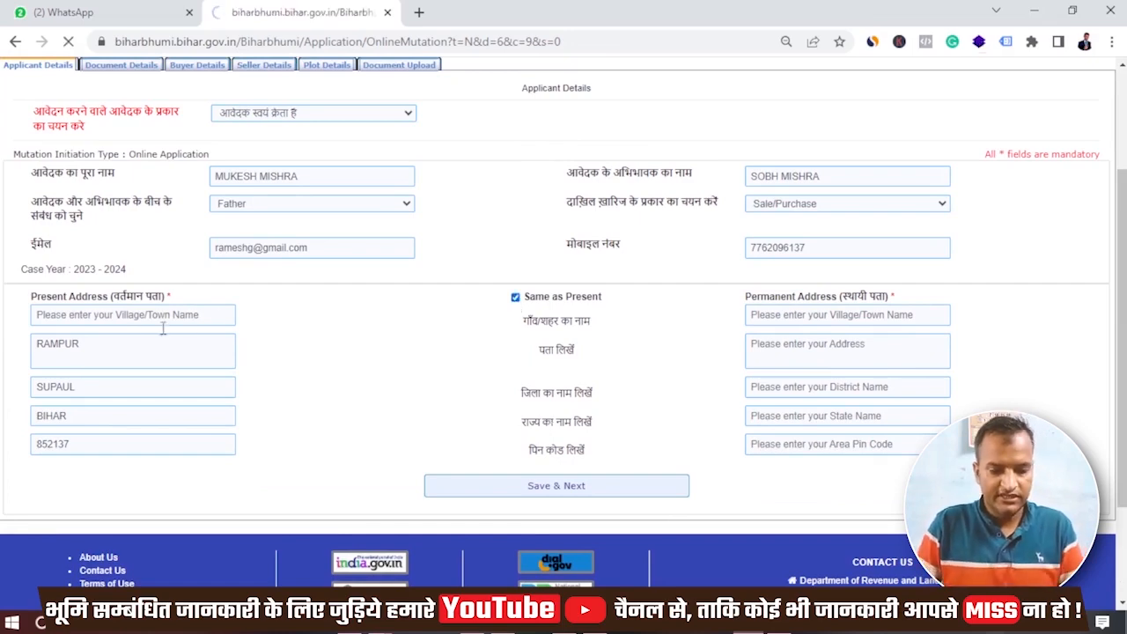
pyautogui.scroll(-3, 402, 471)
pyautogui.click(191, 262)
pyautogui.click(473, 440)
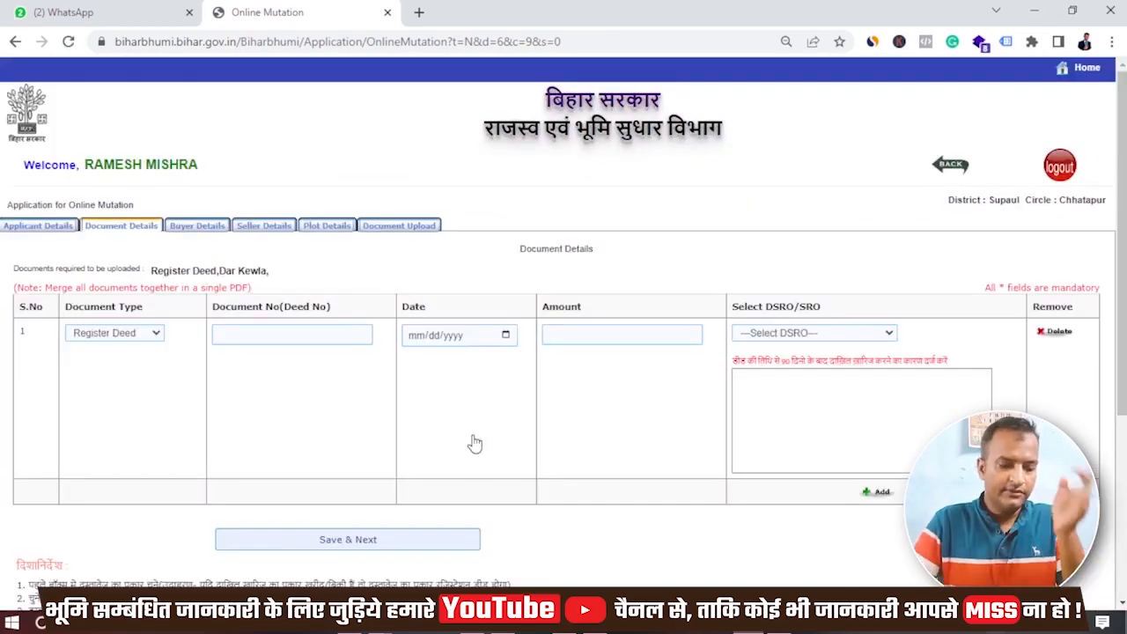
# - Keep Register Deed as the document type, focus Document No, and bring up File Explorer
pyautogui.click(155, 336)
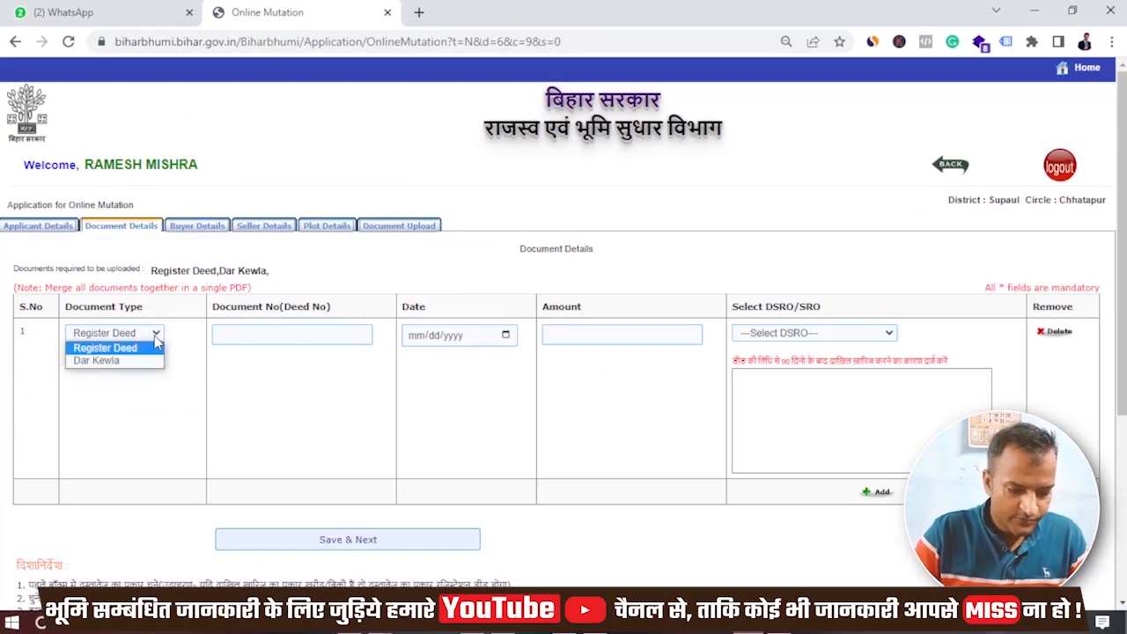
pyautogui.click(155, 338)
pyautogui.click(155, 338)
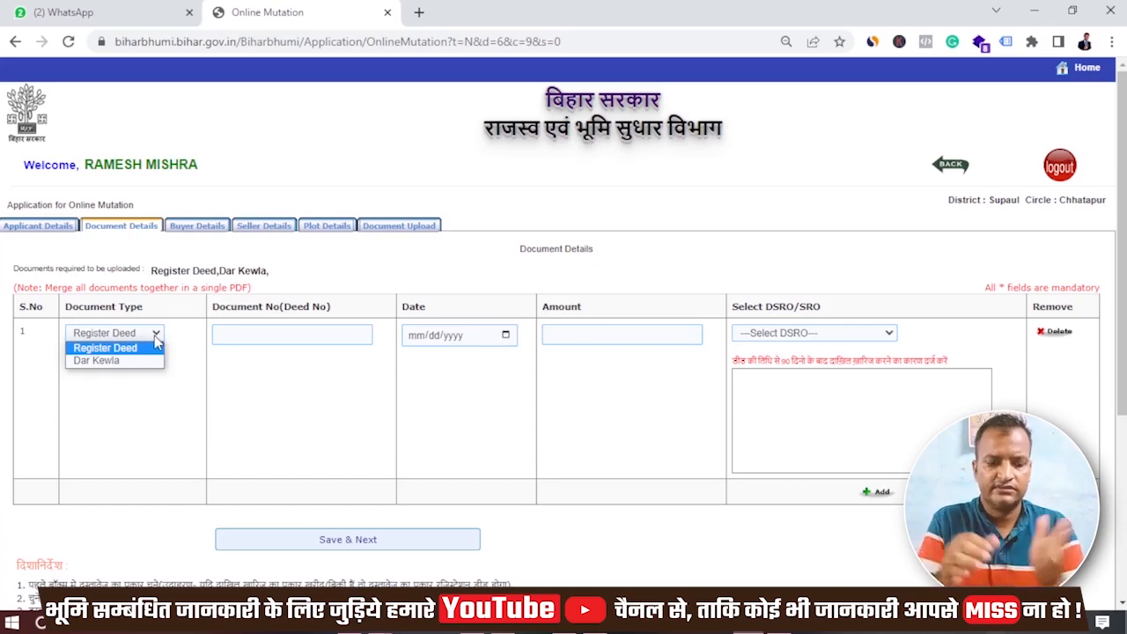
pyautogui.click(326, 333)
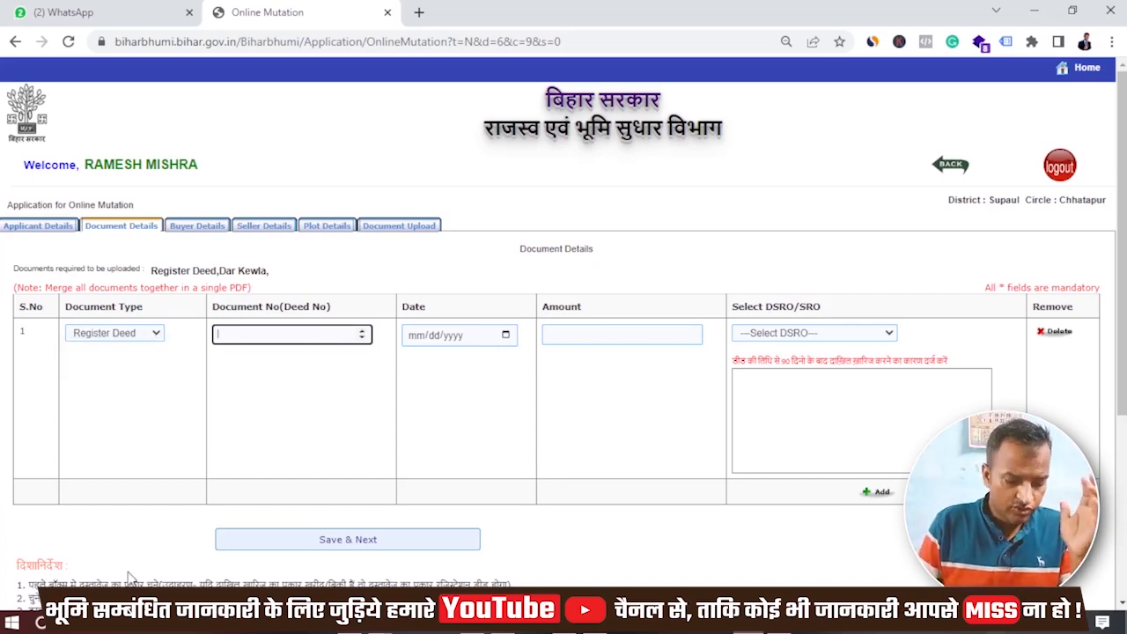
pyautogui.click(106, 623)
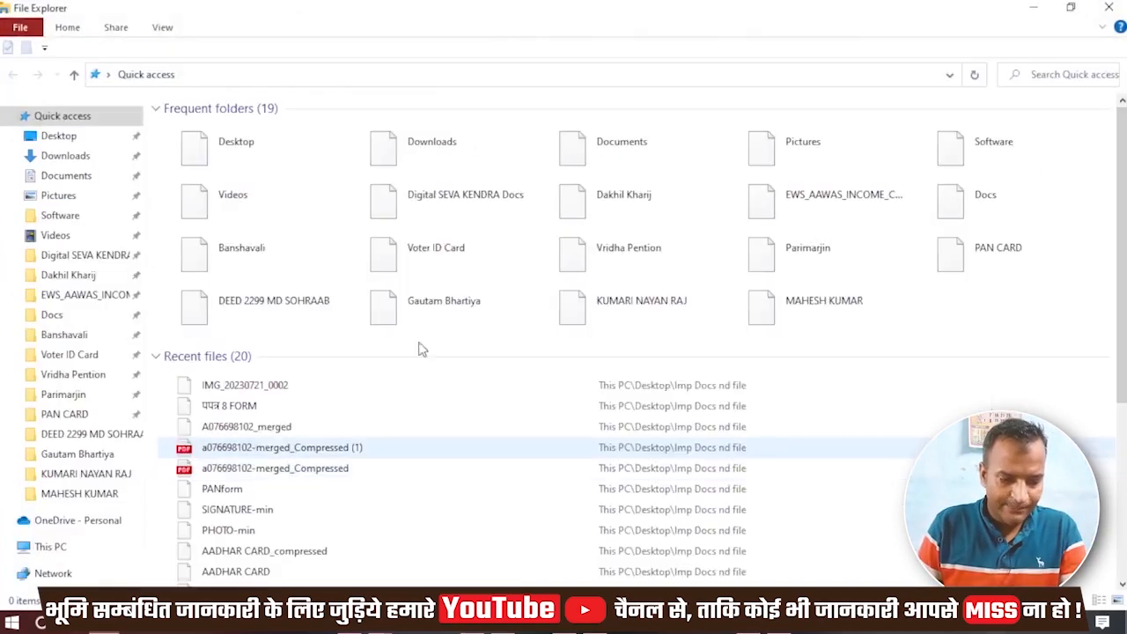
# - Open DEED 137.pdf from the Dakhil Kharij documents folder
pyautogui.click(68, 277)
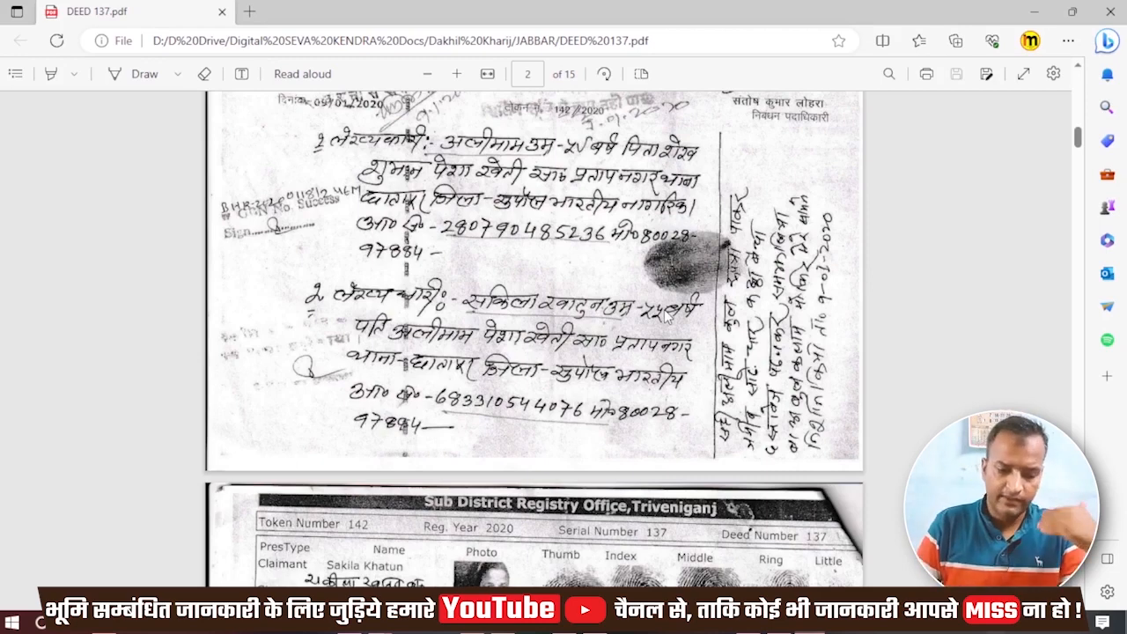
# - Read pages 2–4 of DEED 137.pdf, then switch back to the Document Details form
pyautogui.scroll(-12, 666, 317)
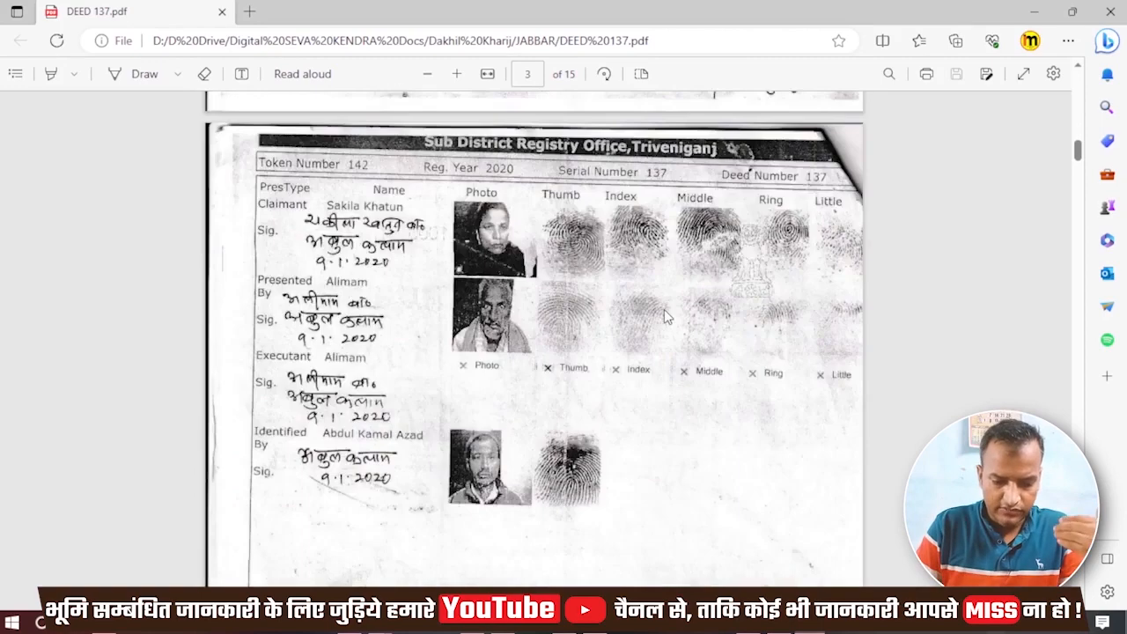
pyautogui.scroll(-10, 665, 312)
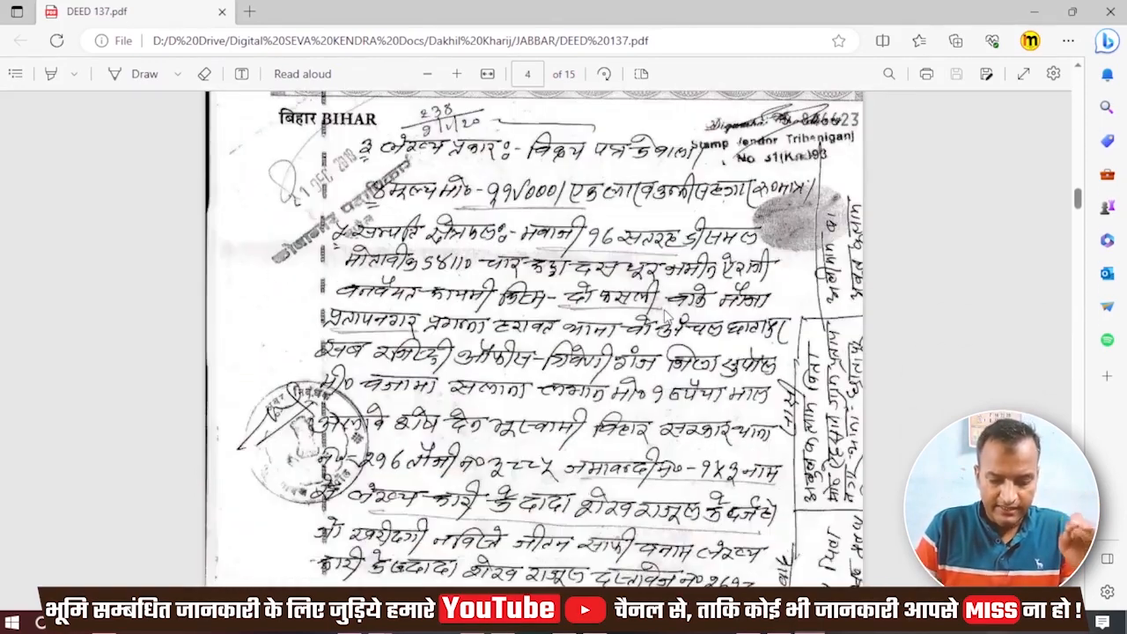
pyautogui.scroll(-1, 666, 316)
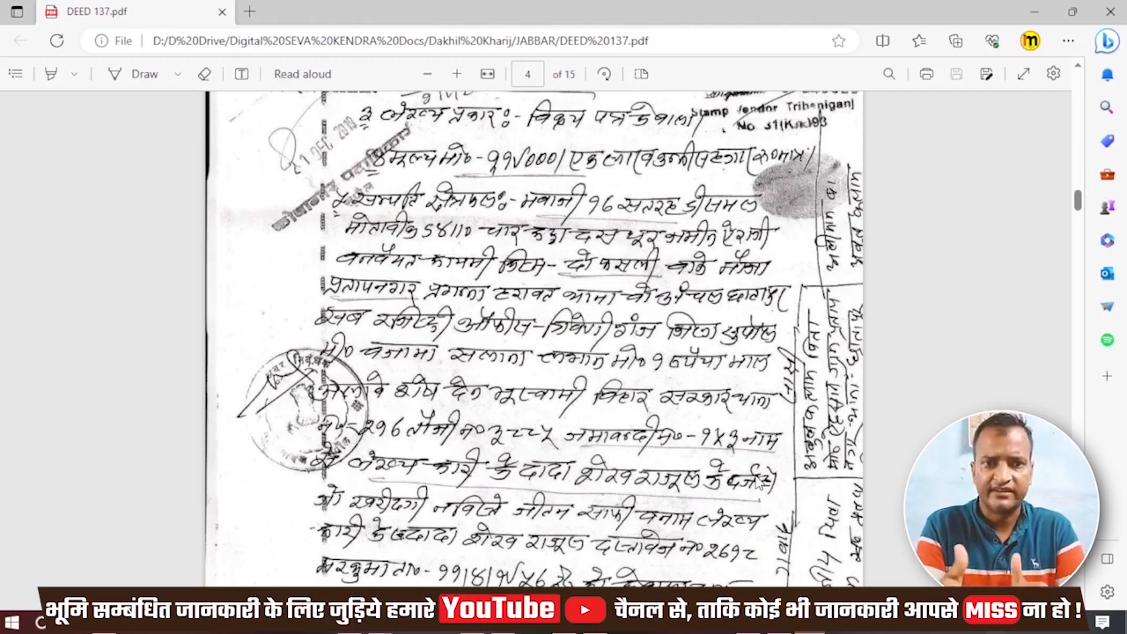
pyautogui.hotkey('alt', 'Tab')
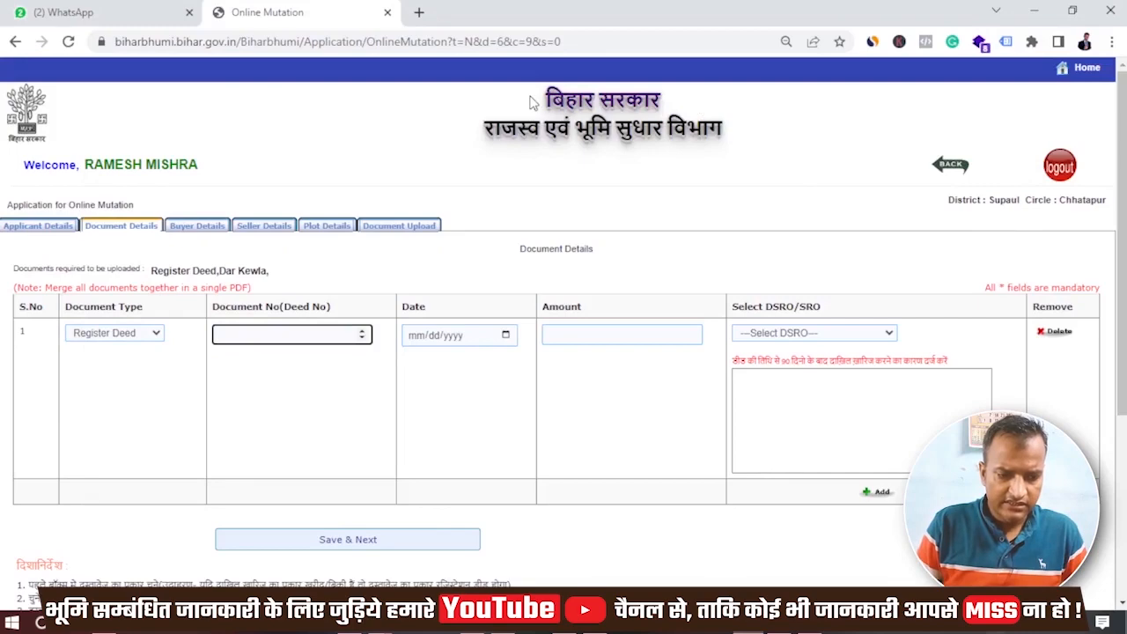
# - In a new tab, open Bihar Bhumi's Jamabandi register lookup with district Supaul, then return to the deed
pyautogui.click(419, 12)
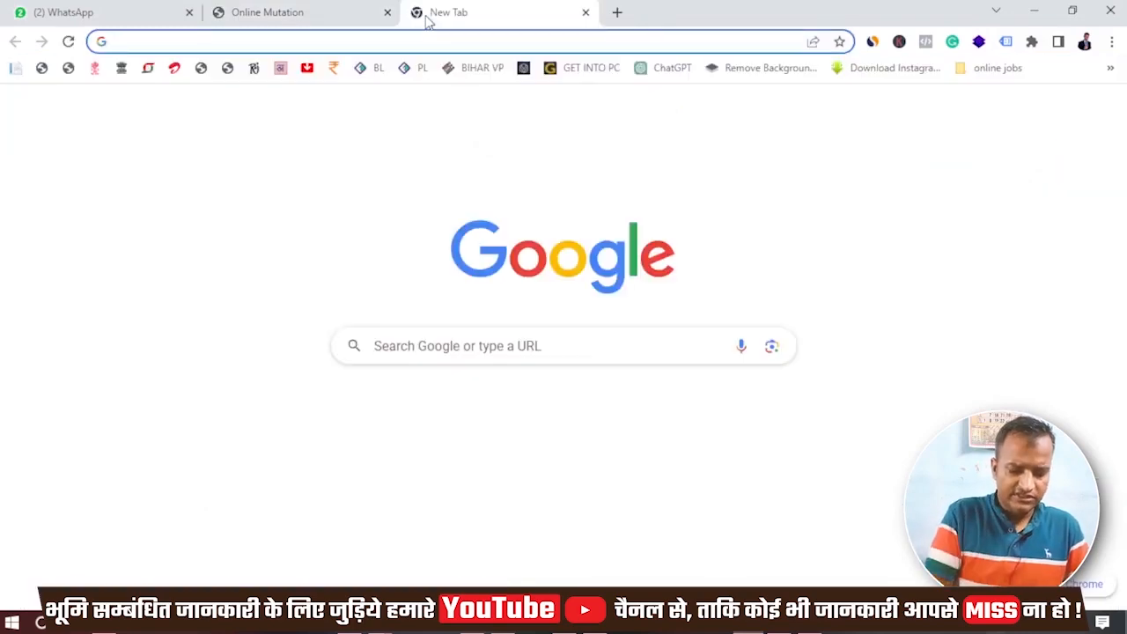
pyautogui.write('Bi')
pyautogui.press('Return')
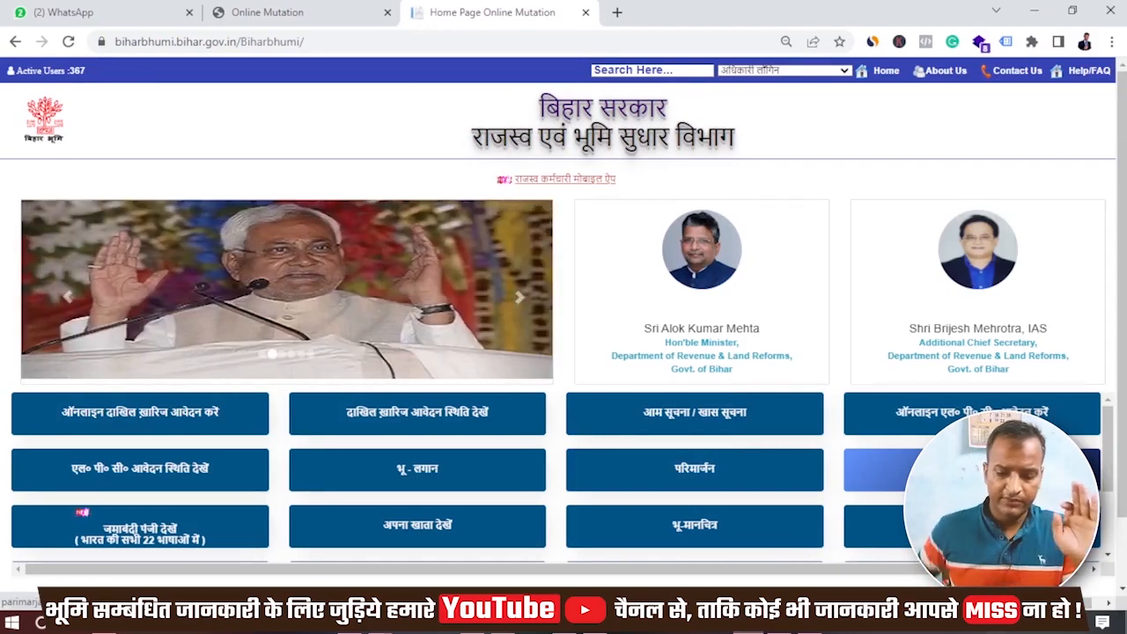
pyautogui.click(972, 470)
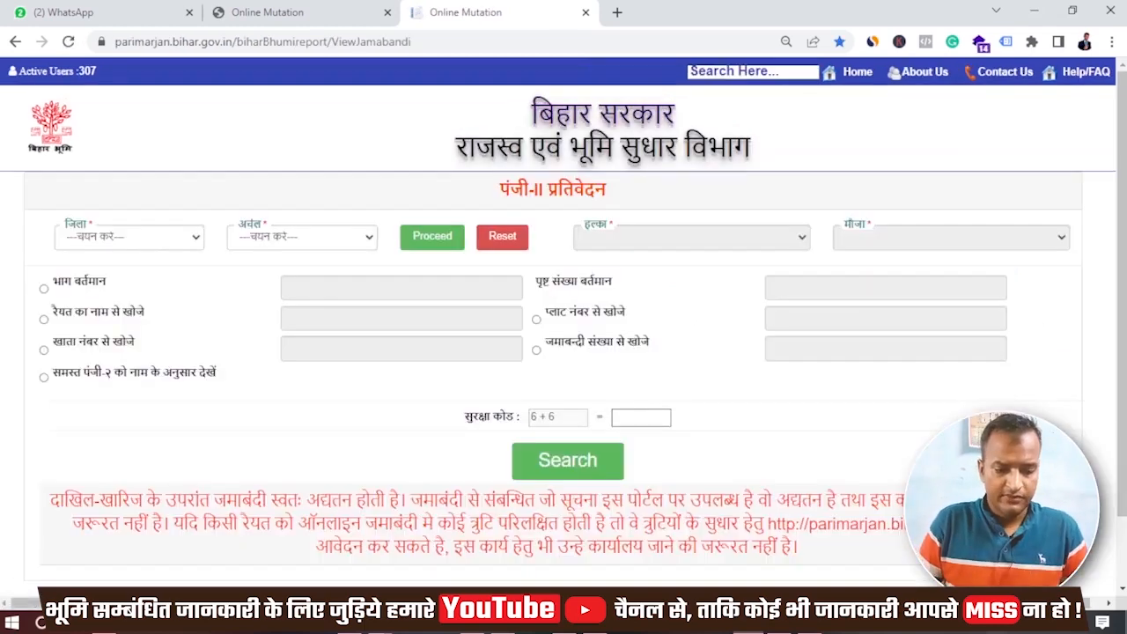
pyautogui.click(171, 245)
pyautogui.write('su')
pyautogui.press('Return')
pyautogui.hotkey('alt', 'Tab')
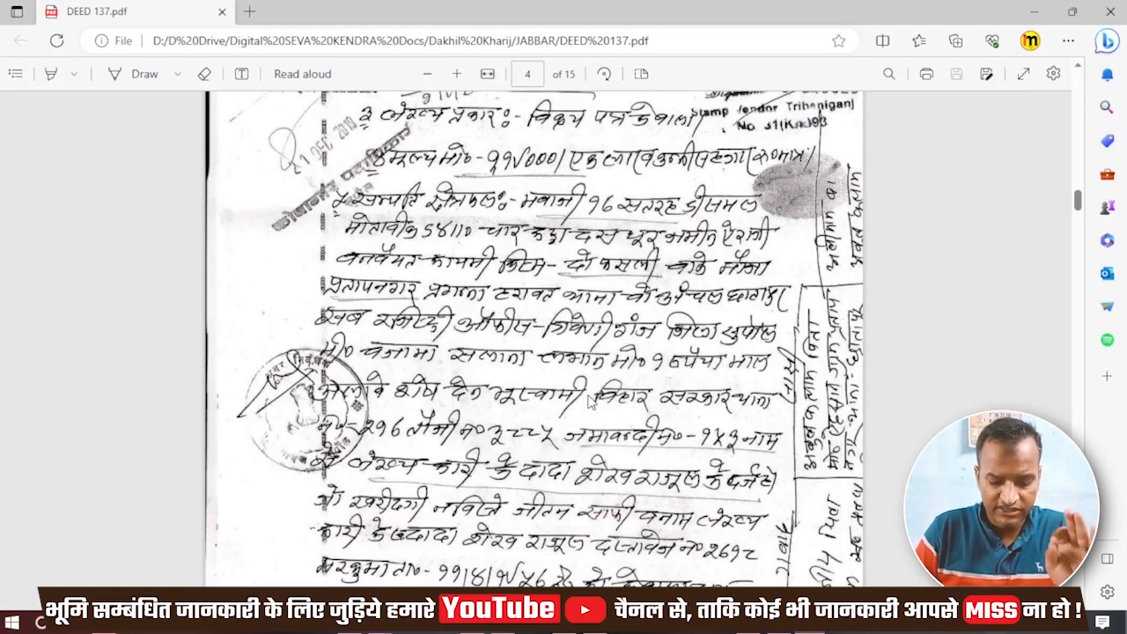
pyautogui.scroll(3, 590, 399)
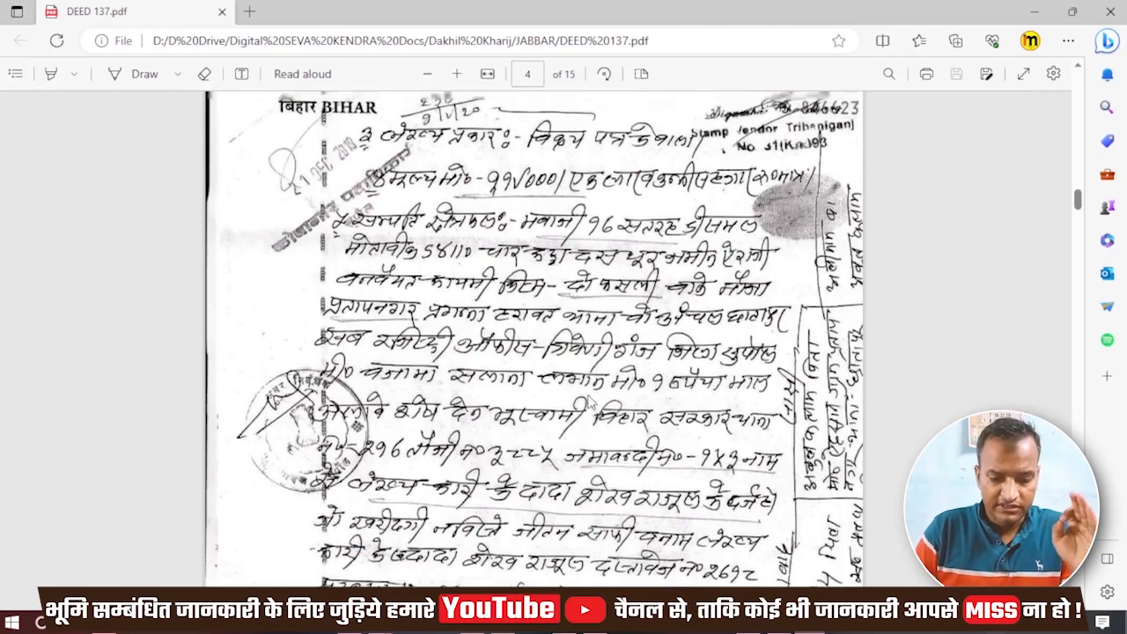
pyautogui.scroll(-5, 590, 398)
pyautogui.scroll(-2, 589, 399)
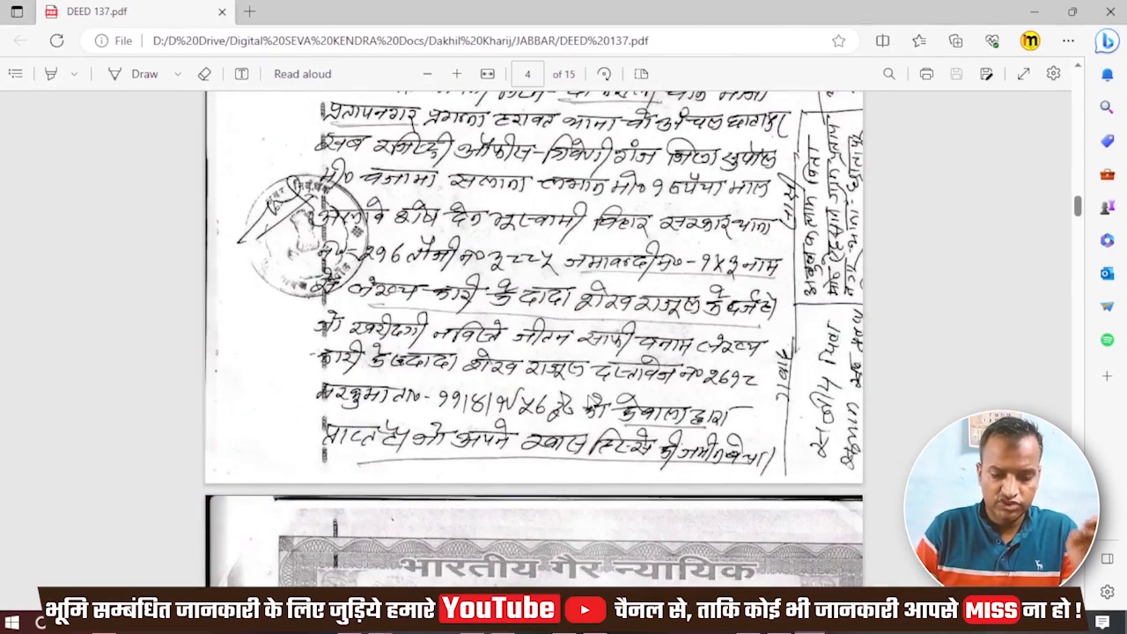
pyautogui.scroll(1, 588, 398)
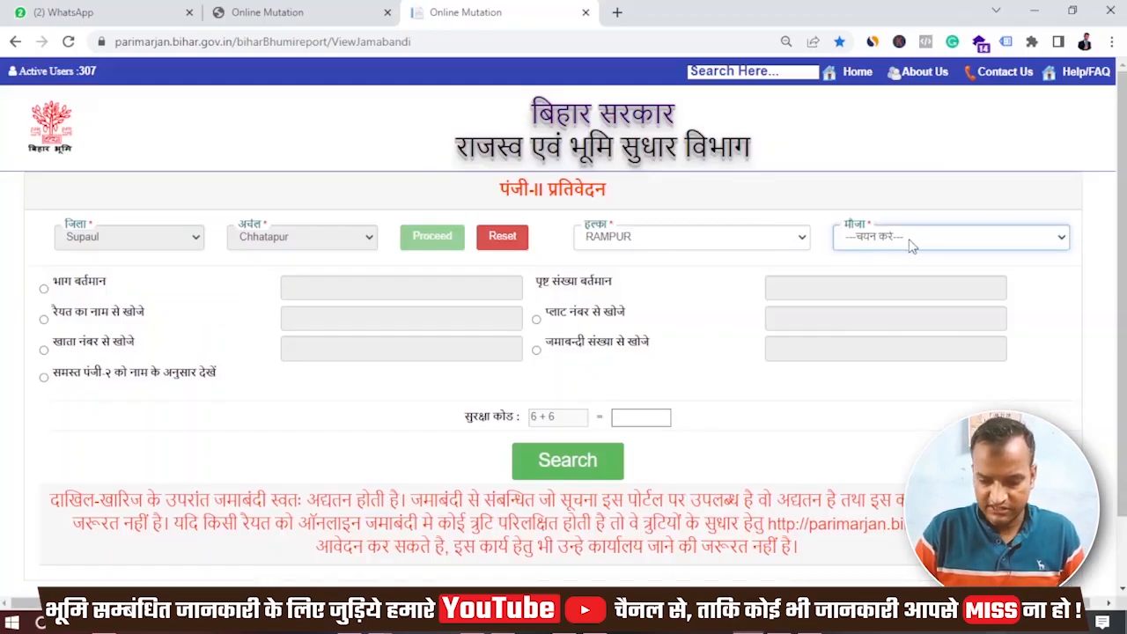
# - Search by Jamabandi number for mauza प्रताप नगर - 217 and read the report at 110% zoom
pyautogui.click(911, 247)
pyautogui.click(914, 288)
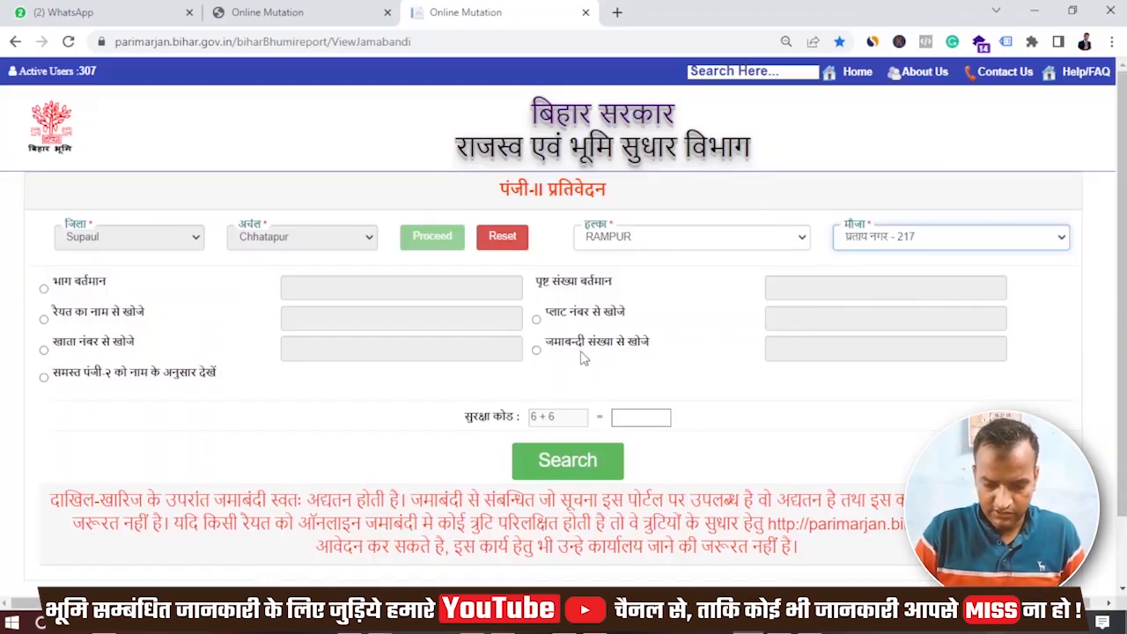
pyautogui.click(581, 357)
pyautogui.click(800, 347)
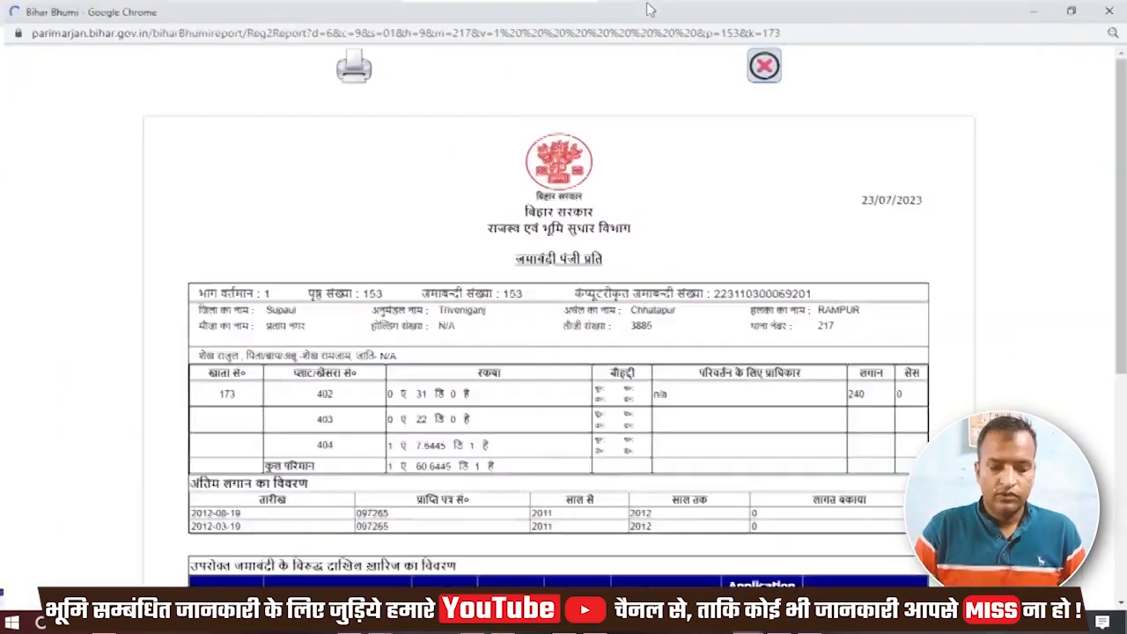
pyautogui.hotkey('ctrl', '+')
pyautogui.hotkey('ctrl', '+')
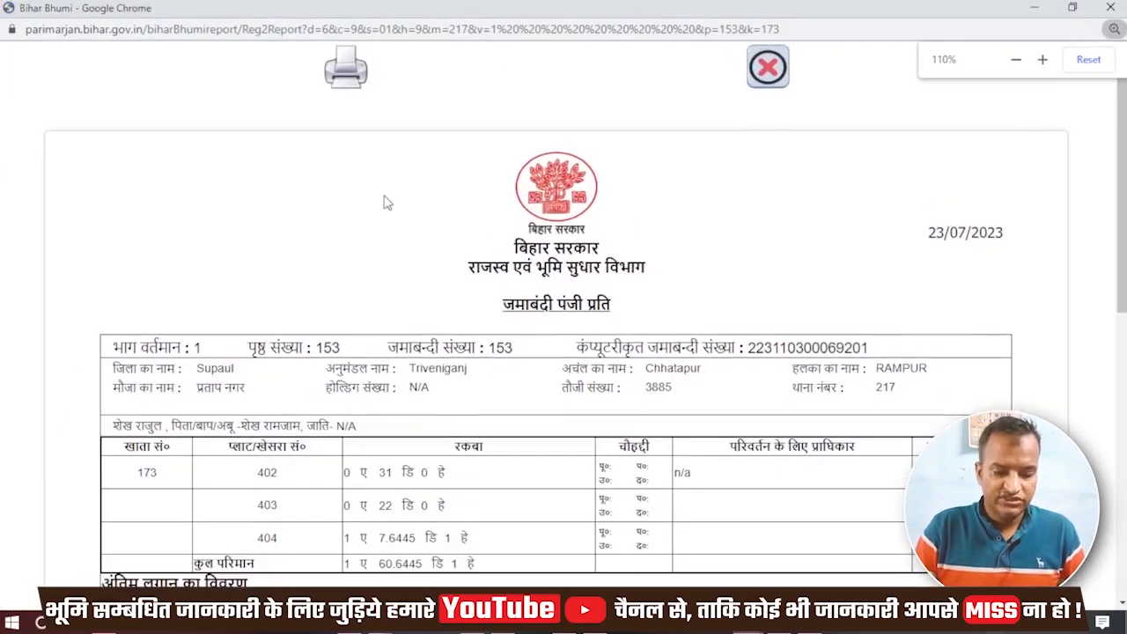
pyautogui.scroll(-3, 384, 202)
pyautogui.scroll(-1, 384, 202)
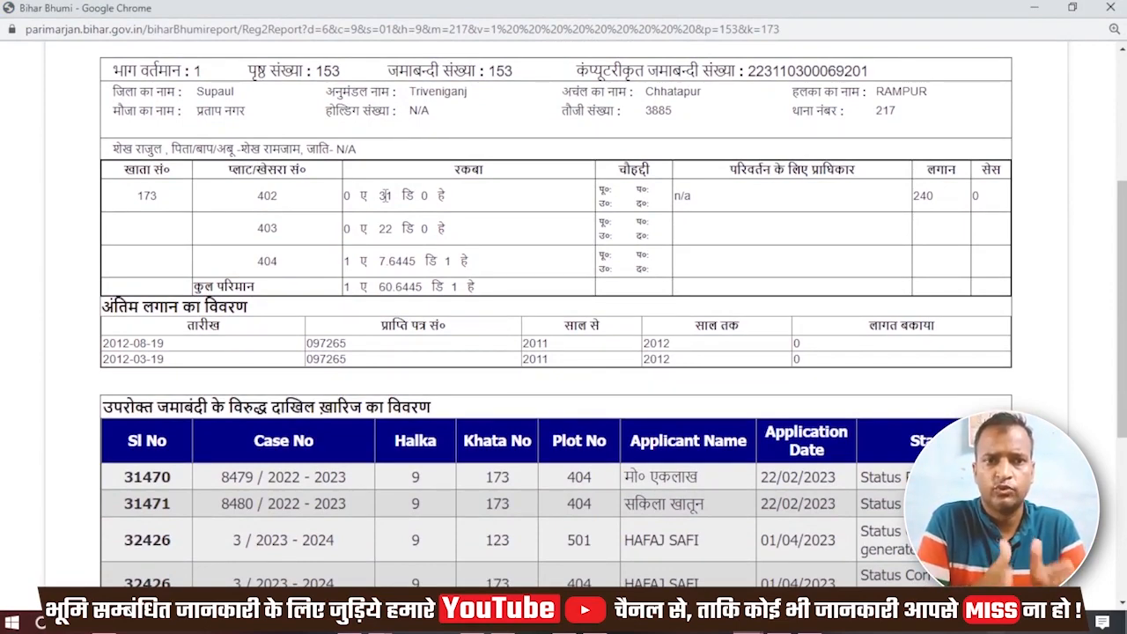
# - Compare the deed's page 5 plot details with plot 404 in the Jamabandi report
pyautogui.hotkey('alt', 'Tab')
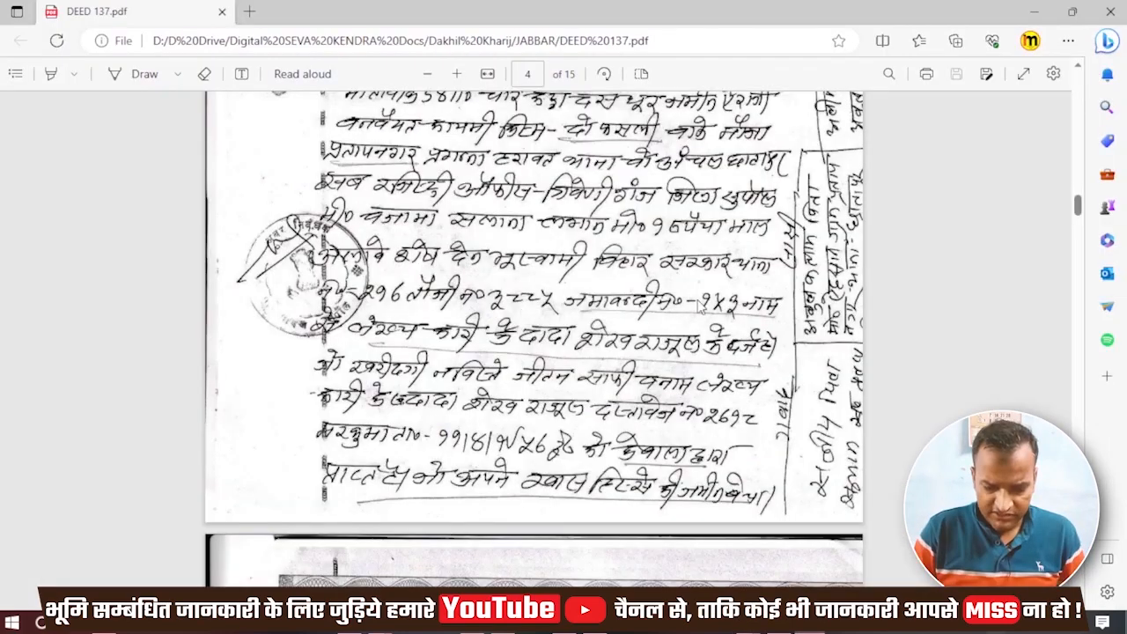
pyautogui.scroll(-10, 701, 305)
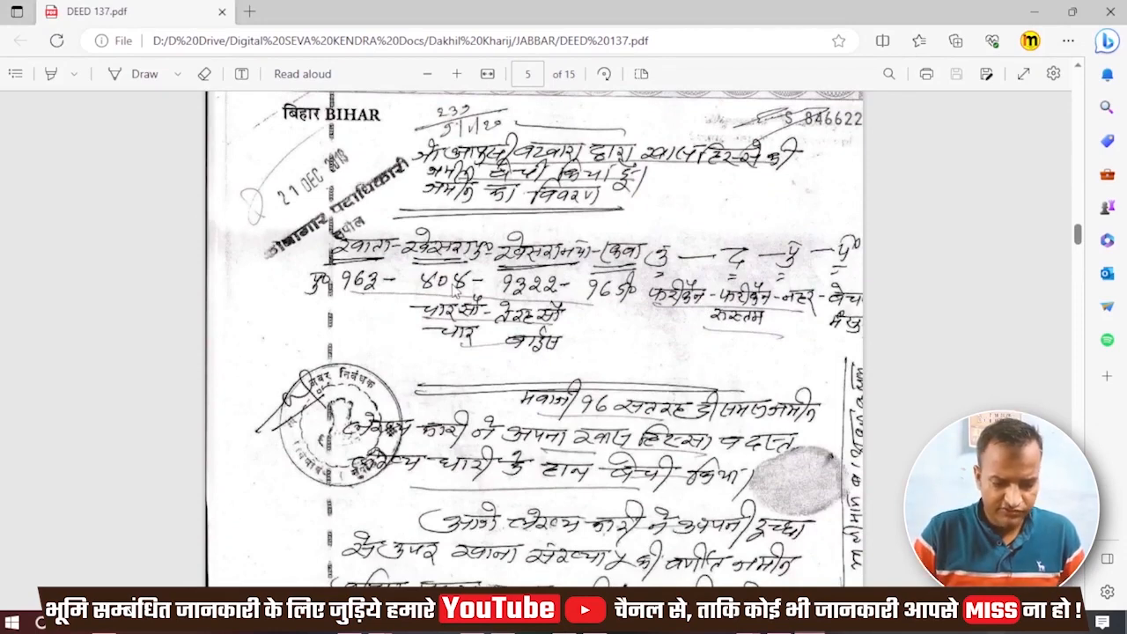
pyautogui.hotkey('alt', 'Tab')
pyautogui.doubleClick(266, 260)
pyautogui.click(317, 264)
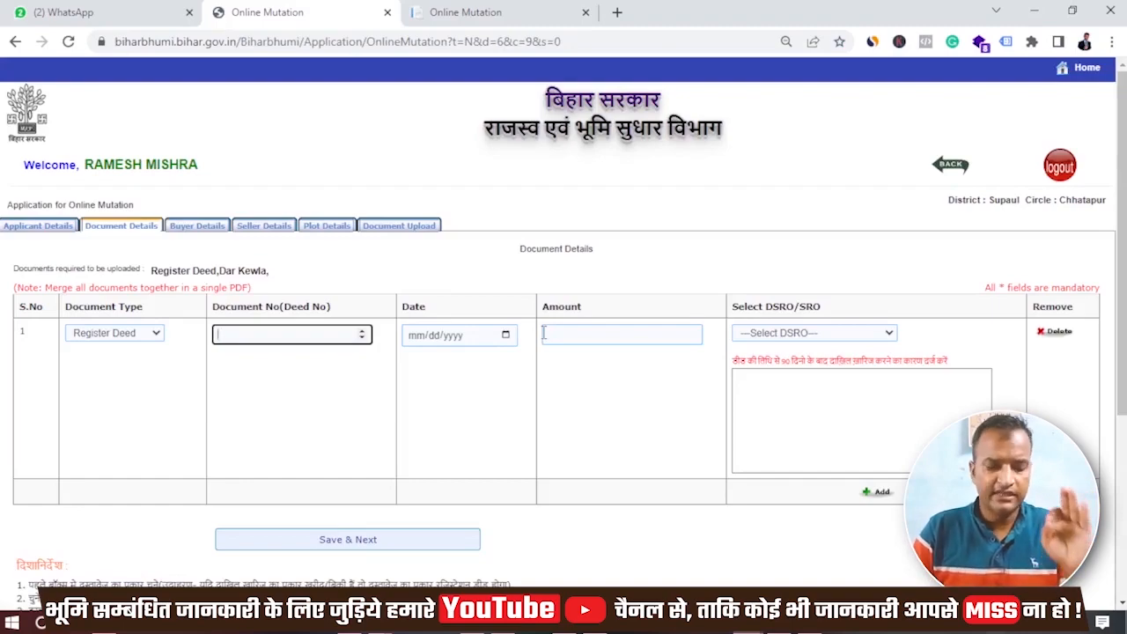
# - Look up deed number 137 in the deed PDF and return to the document row
pyautogui.hotkey('alt', 'Tab')
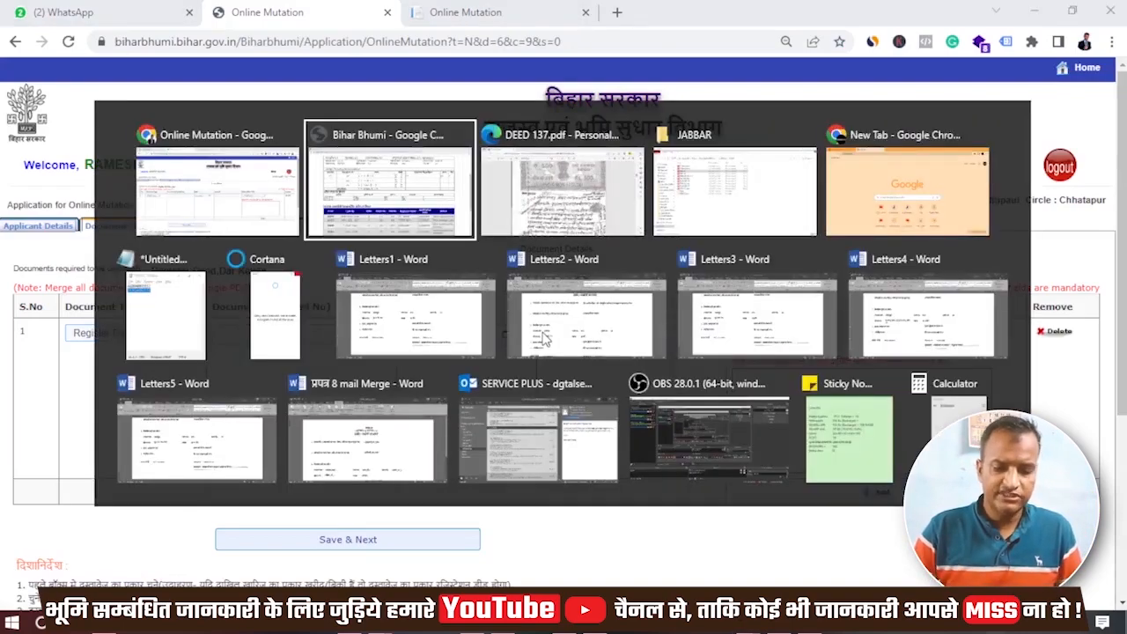
pyautogui.hotkey('alt', 'Tab')
pyautogui.scroll(20, 543, 337)
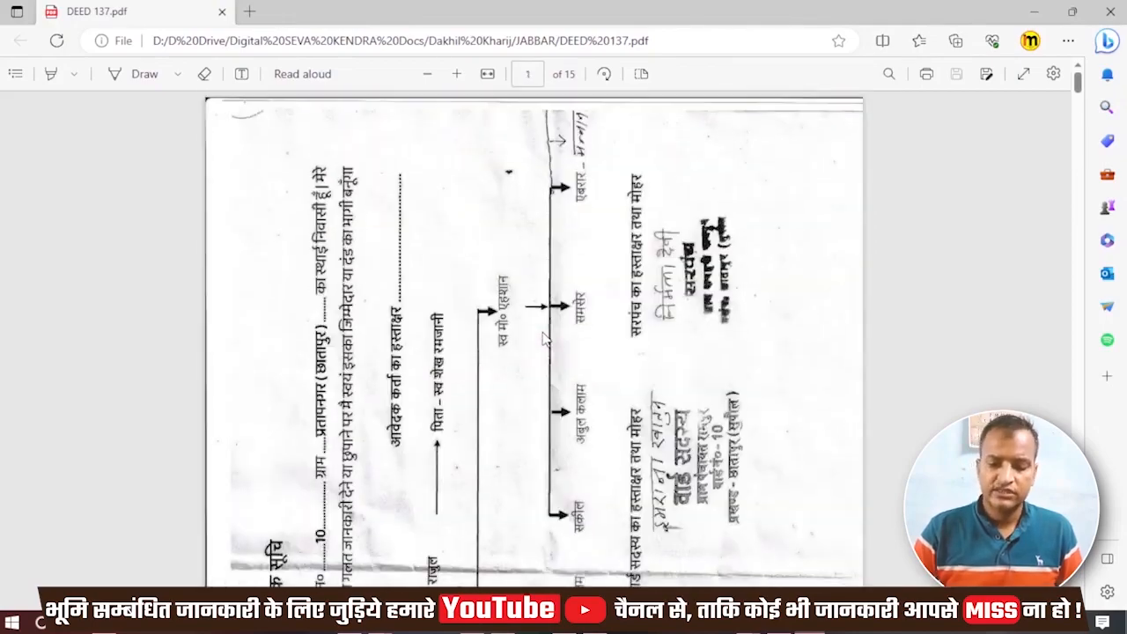
pyautogui.scroll(-10, 543, 337)
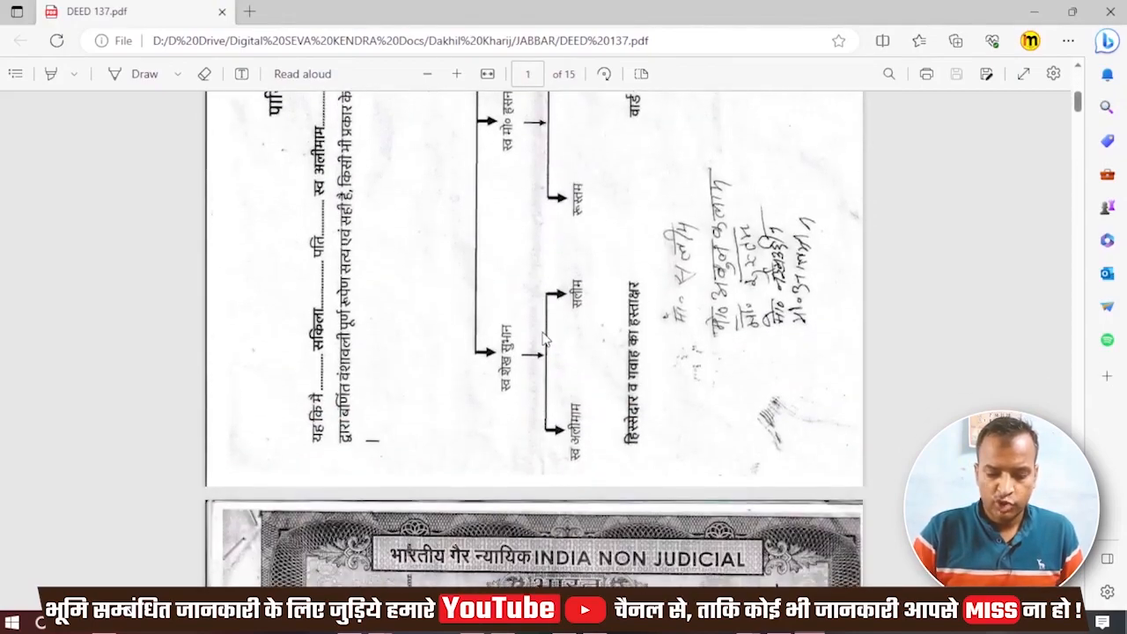
pyautogui.scroll(-1, 543, 338)
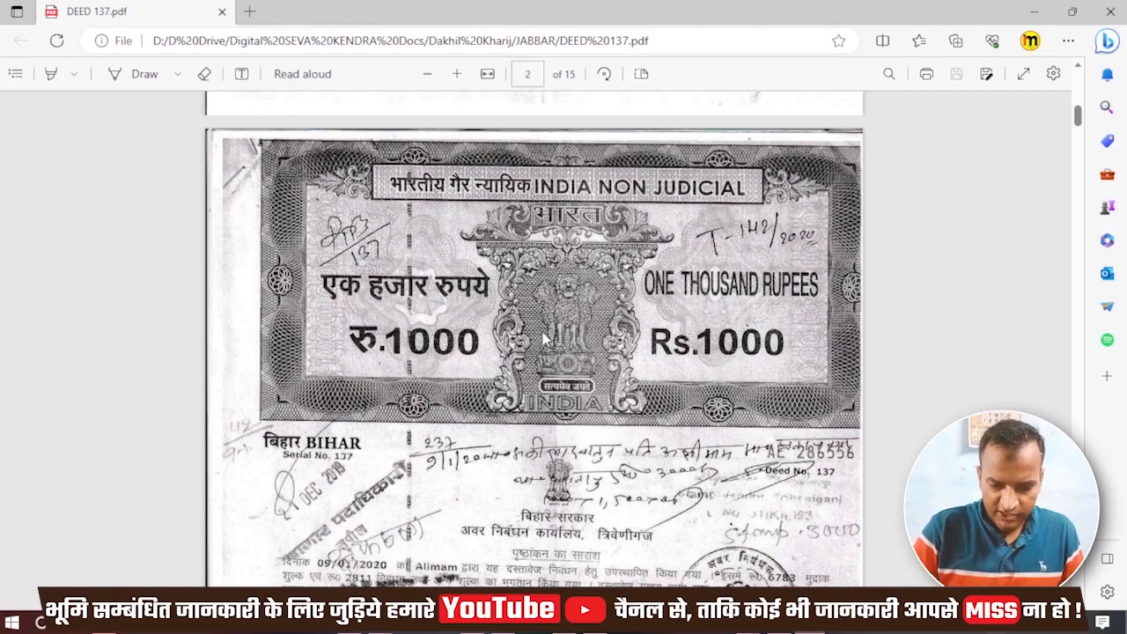
pyautogui.scroll(-4, 543, 337)
pyautogui.scroll(3, 543, 338)
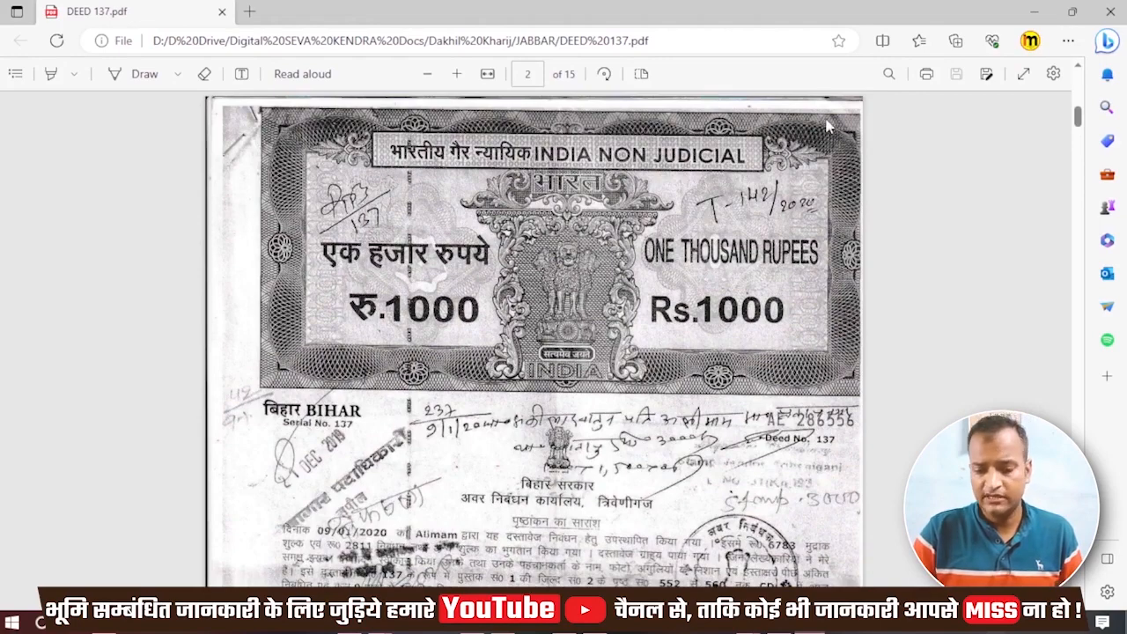
pyautogui.scroll(-6, 660, 259)
pyautogui.scroll(1, 661, 260)
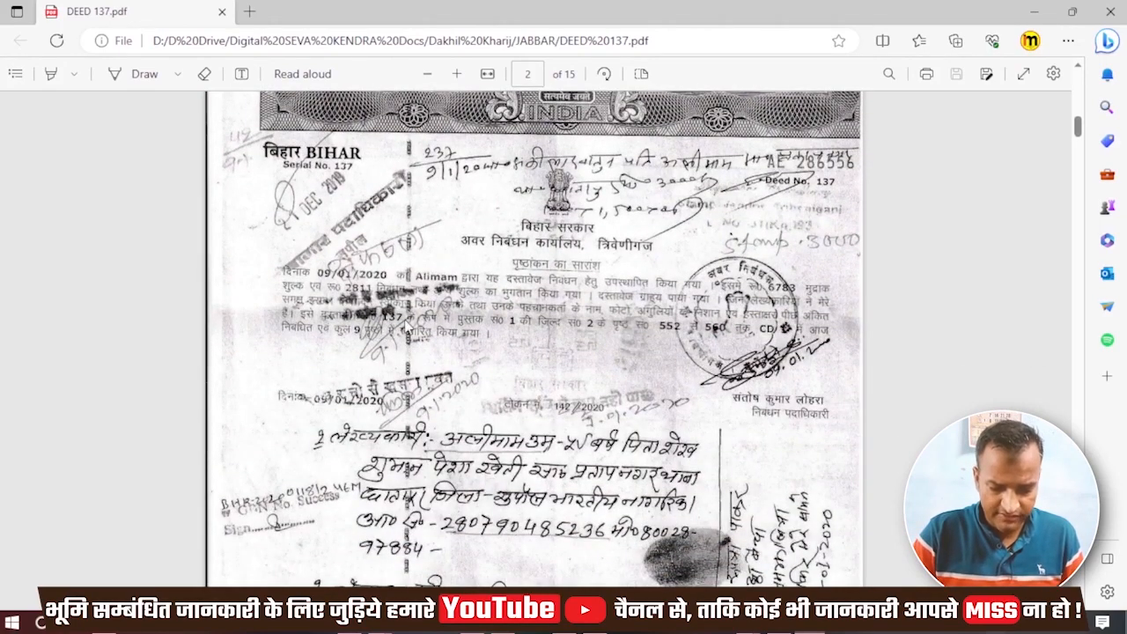
pyautogui.hotkey('alt', 'Tab')
# - Check the deed for date 01/09/2000, amount 119000 and the Triveniganj registry office
pyautogui.hotkey('alt', 'Tab')
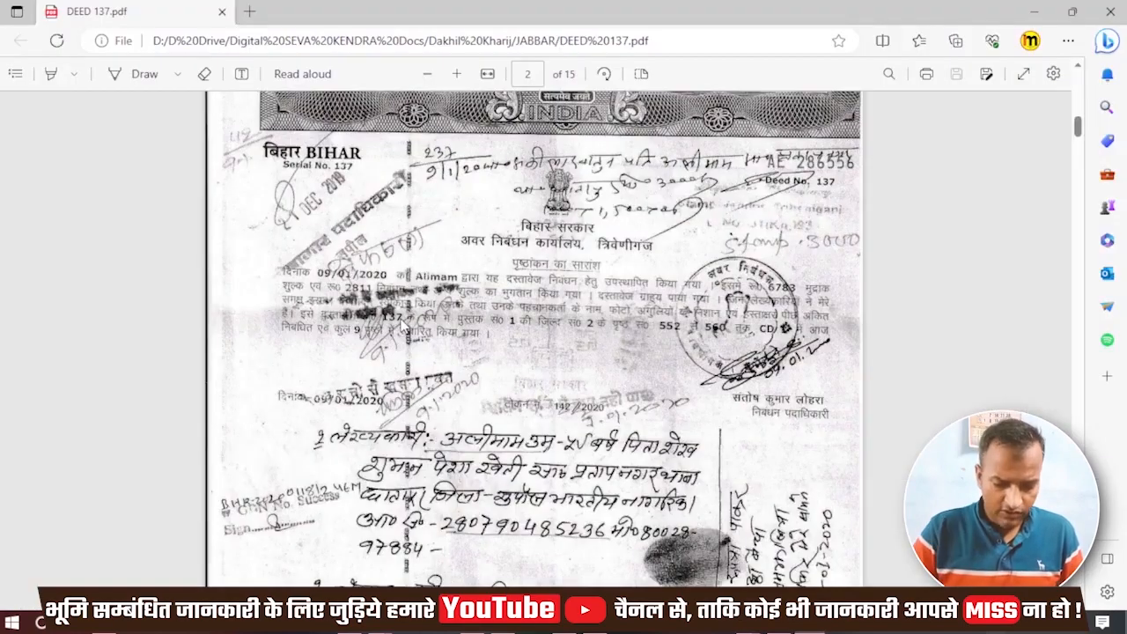
pyautogui.scroll(-2, 409, 464)
pyautogui.hotkey('alt', 'Tab')
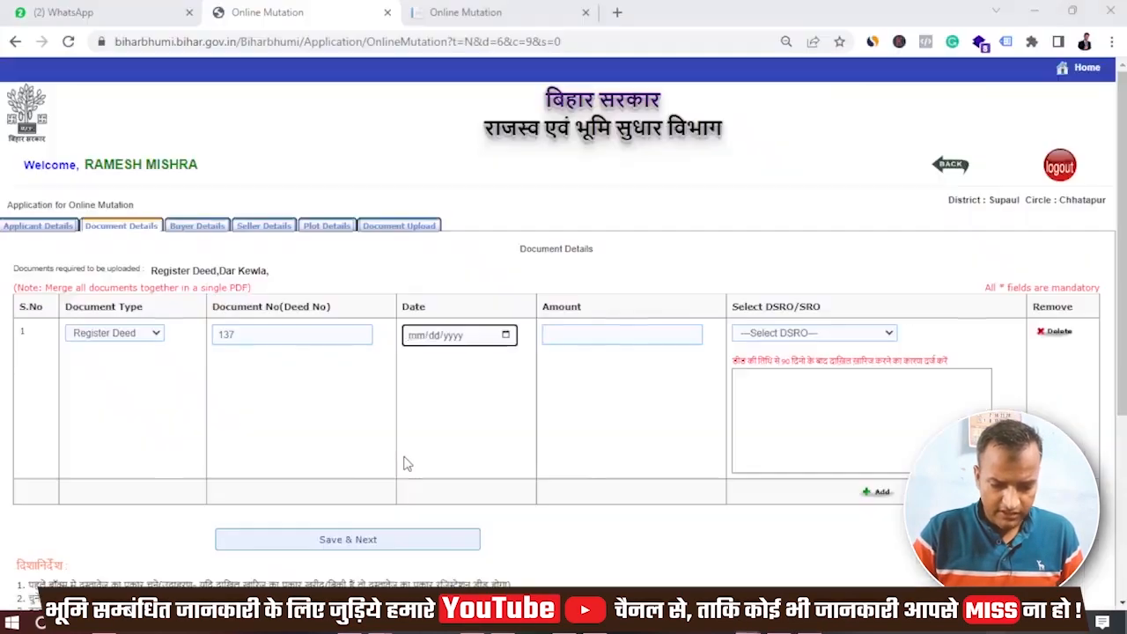
pyautogui.hotkey('alt', 'Tab')
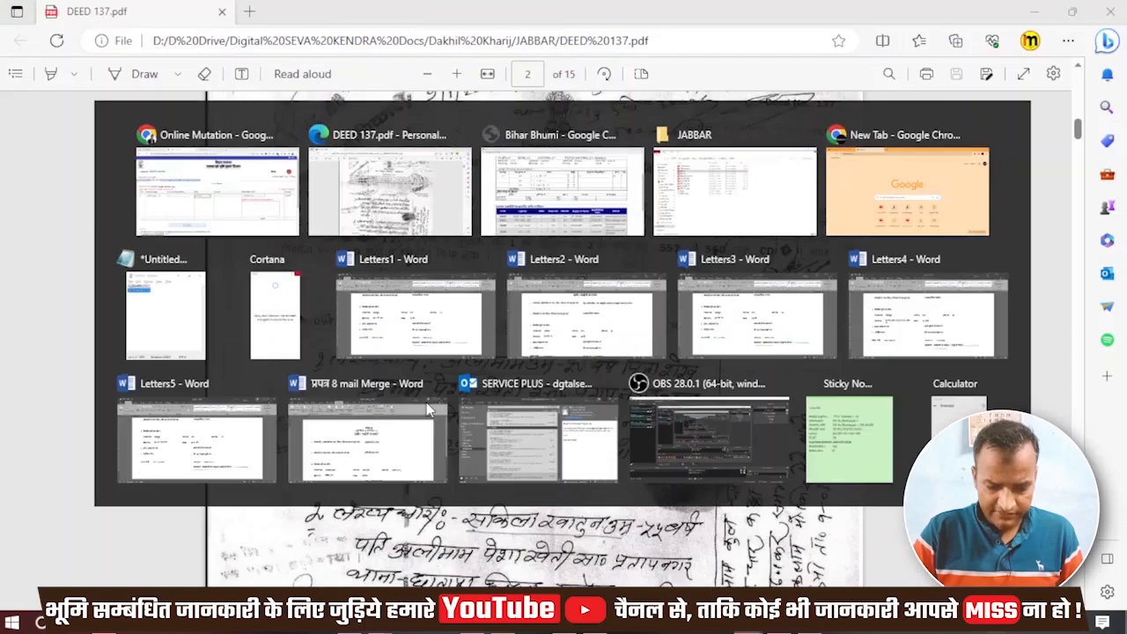
pyautogui.scroll(5, 635, 317)
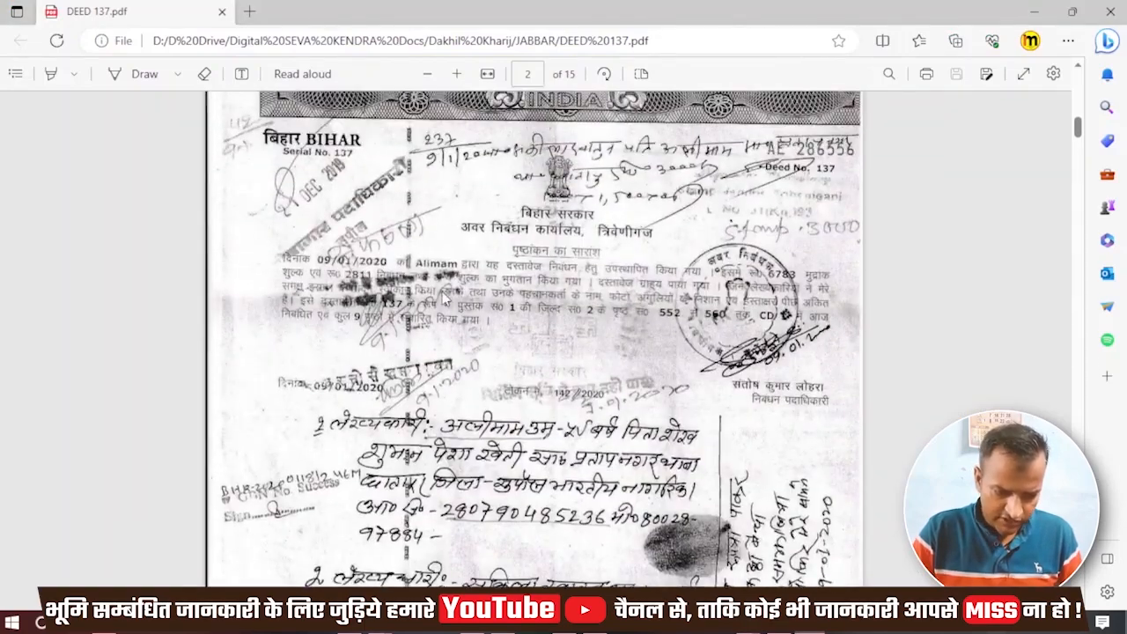
pyautogui.hotkey('alt', 'Tab')
pyautogui.hotkey('alt', 'Tab')
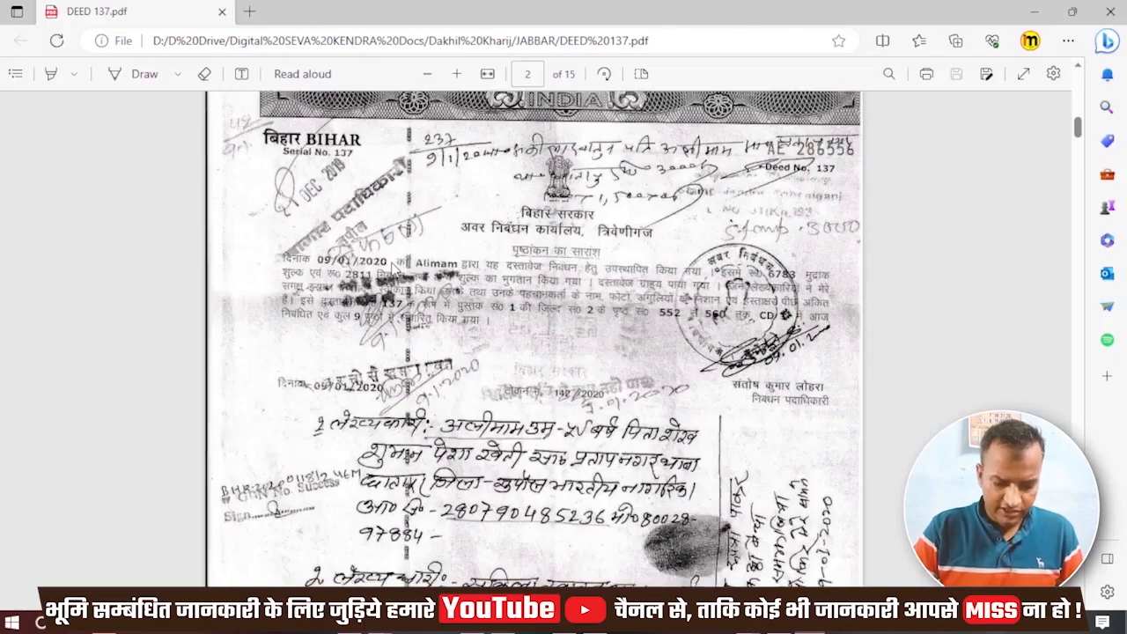
pyautogui.scroll(-10, 394, 269)
pyautogui.scroll(-5, 393, 270)
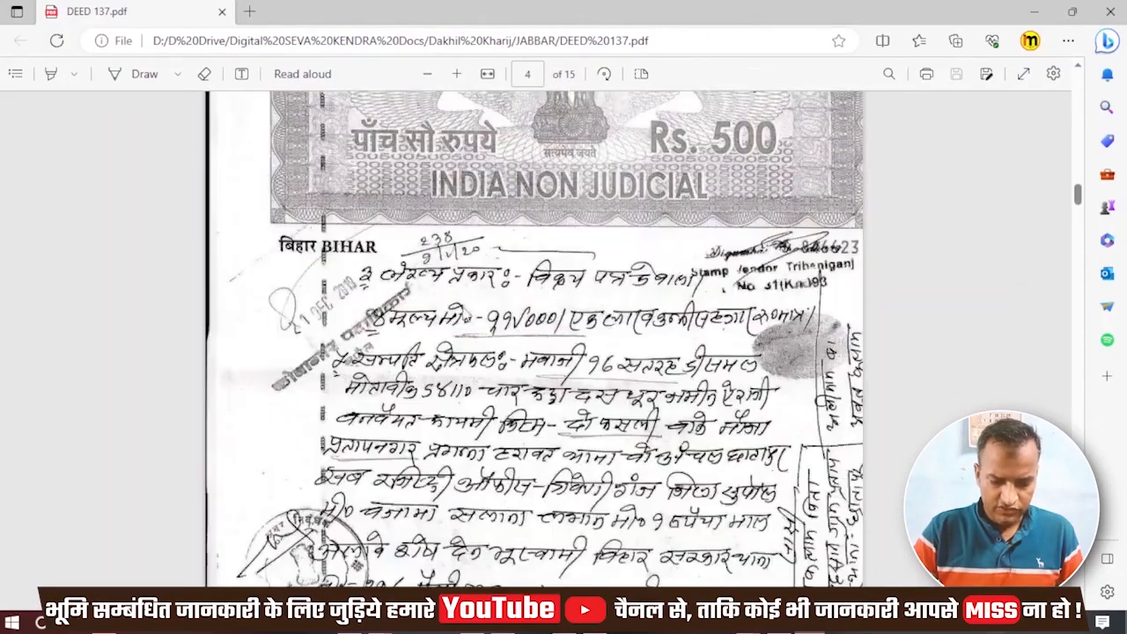
pyautogui.hotkey('alt', 'Tab')
pyautogui.hotkey('alt', 'Tab')
pyautogui.scroll(-1, 593, 331)
pyautogui.scroll(4, 595, 331)
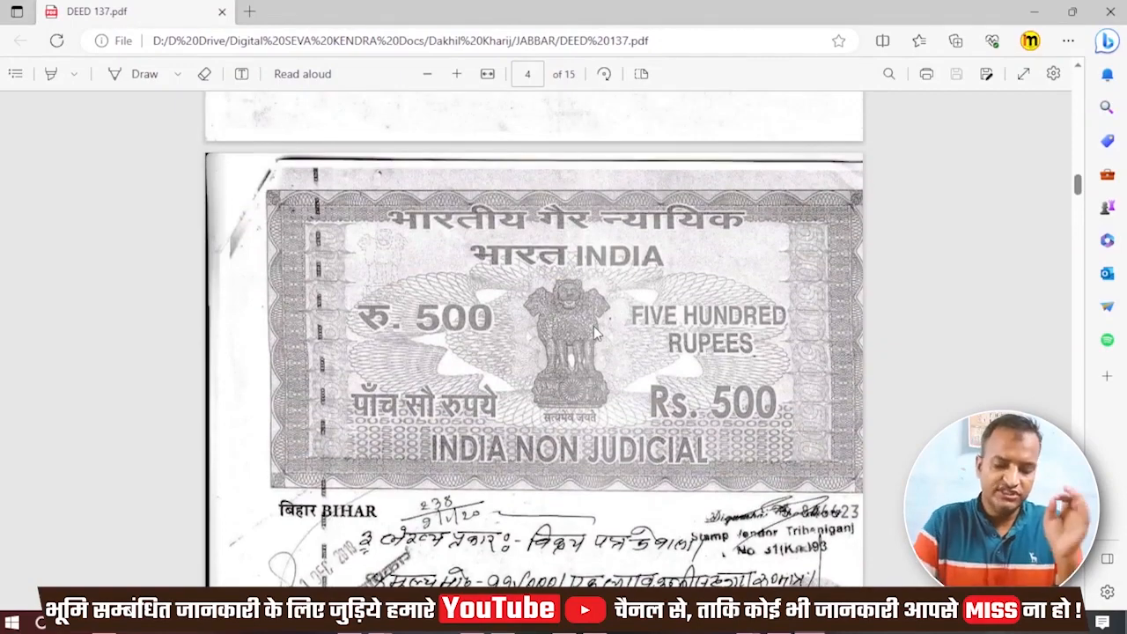
pyautogui.scroll(-3, 594, 331)
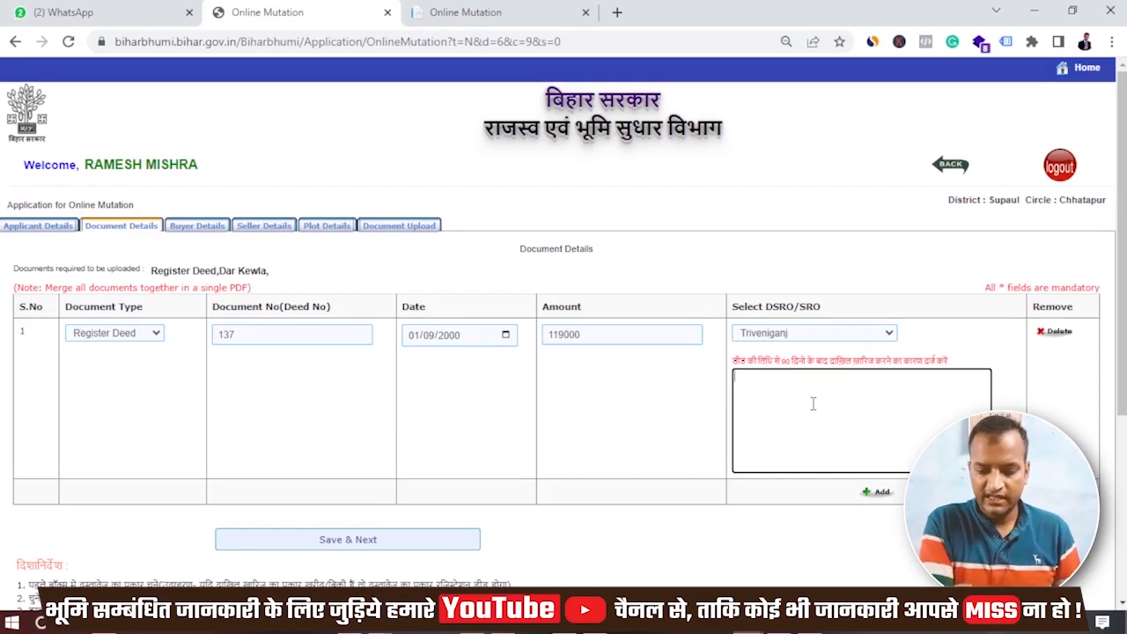
# - Paste the Hindi reason for filing deed 137's mutation late and save the document details
pyautogui.hotkey('alt', 'shift')
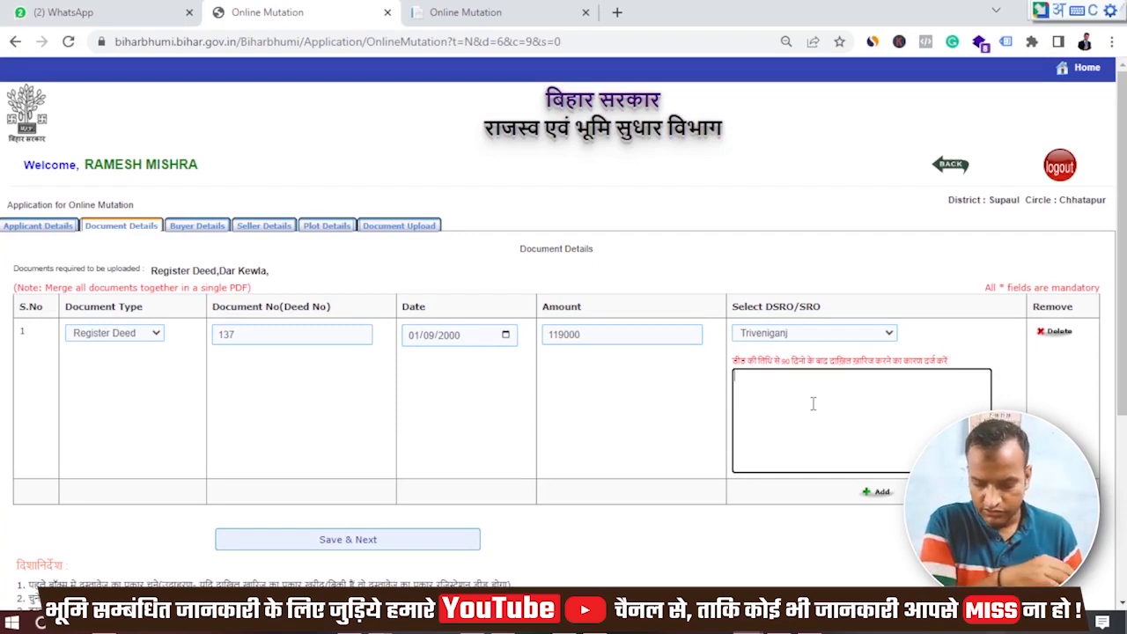
pyautogui.hotkey('ctrl', 'v')
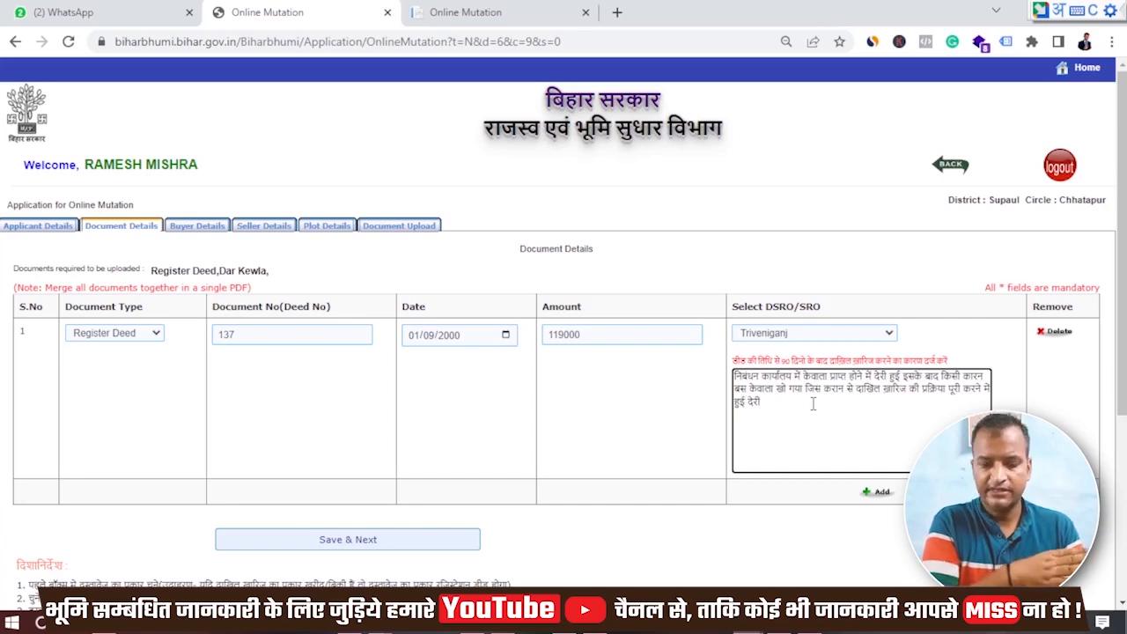
pyautogui.click(446, 546)
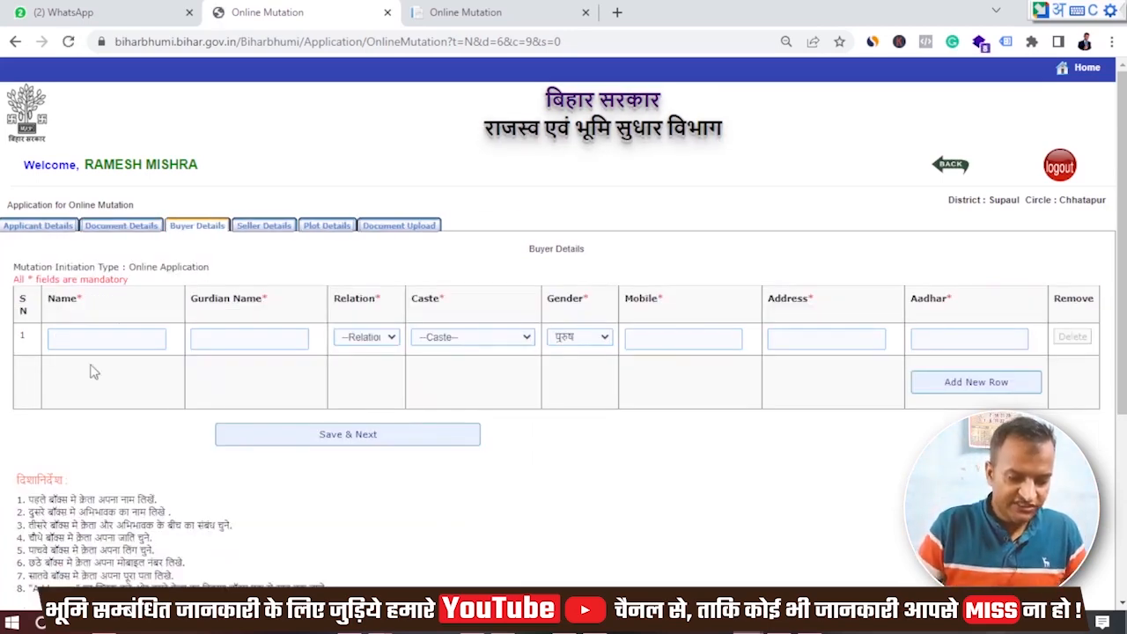
# - Enter the buyer's name in Hindi, as read from the deed PDF
pyautogui.click(115, 340)
pyautogui.hotkey('alt', 'Tab')
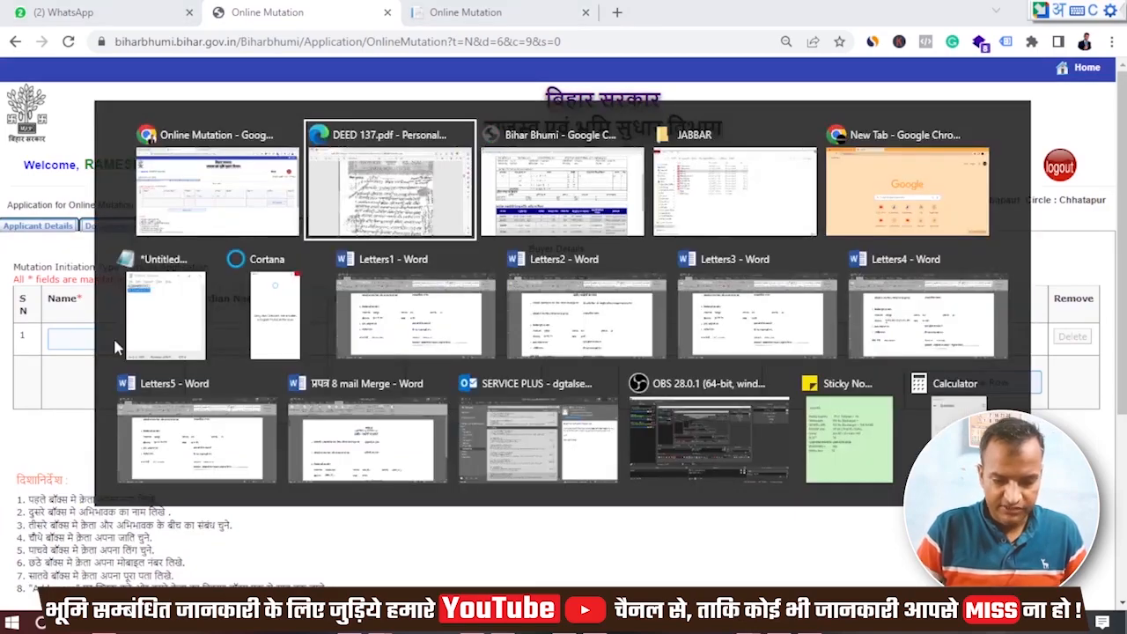
pyautogui.scroll(3, 423, 317)
pyautogui.scroll(10, 423, 315)
pyautogui.scroll(3, 423, 315)
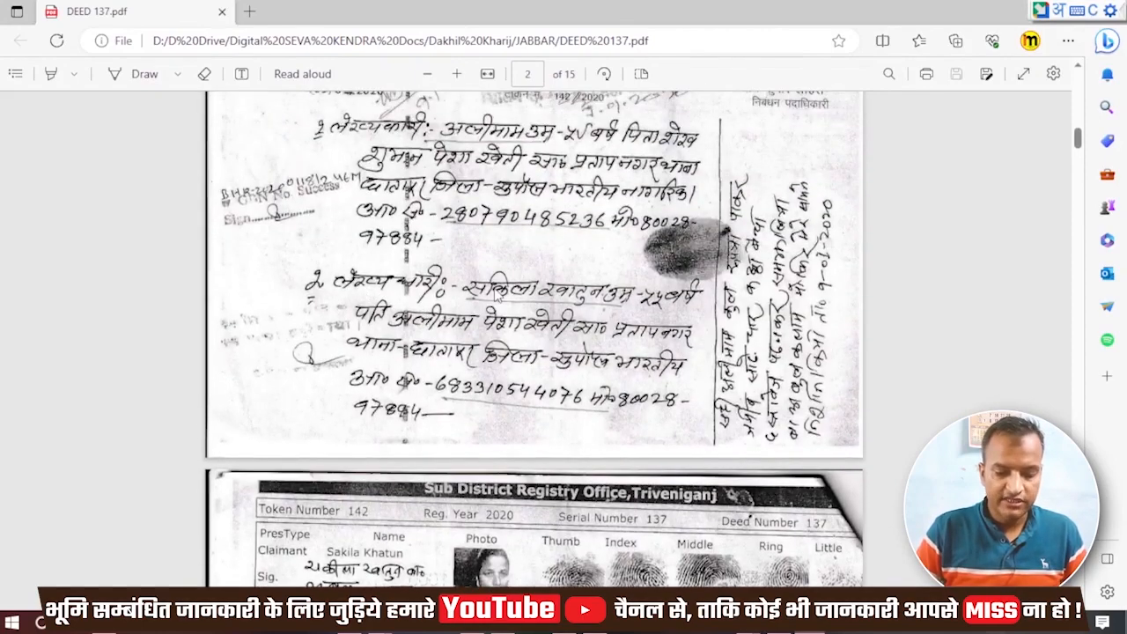
pyautogui.hotkey('alt', 'Tab')
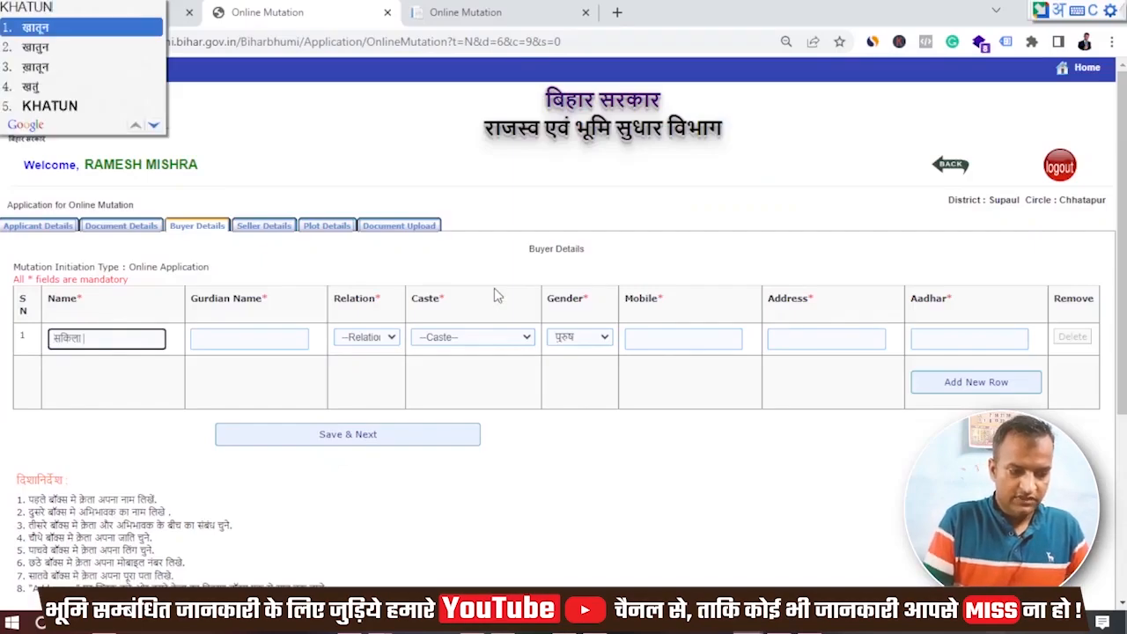
pyautogui.press('Return')
pyautogui.press('Tab')
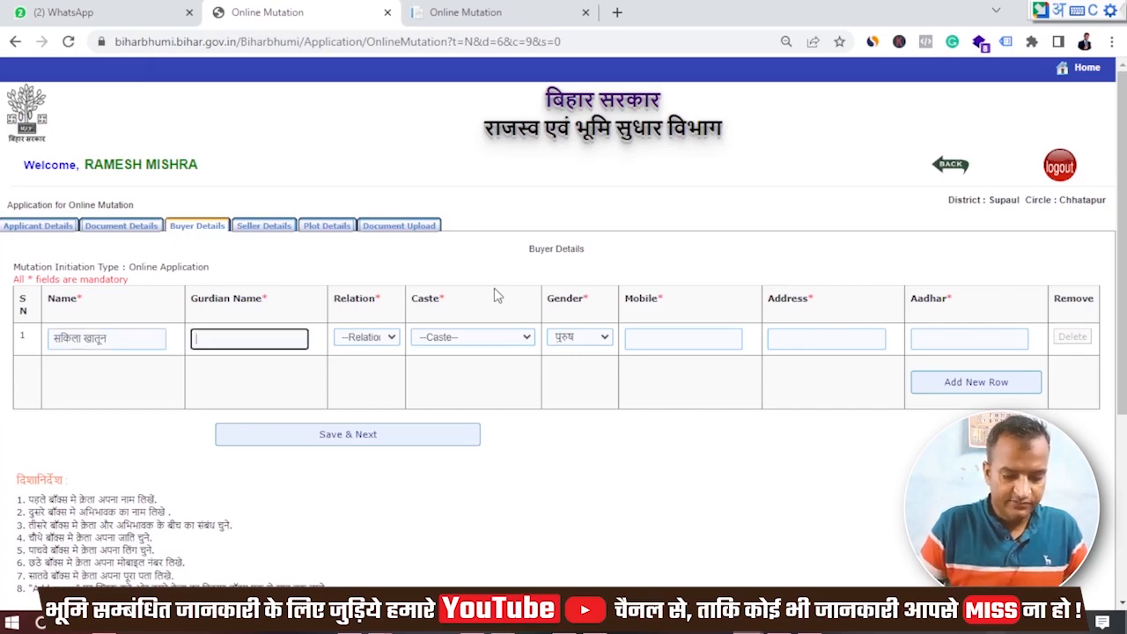
# - Fill in the guardian details from the deed, with caste N/A and gender महिला
pyautogui.hotkey('alt', 'Tab')
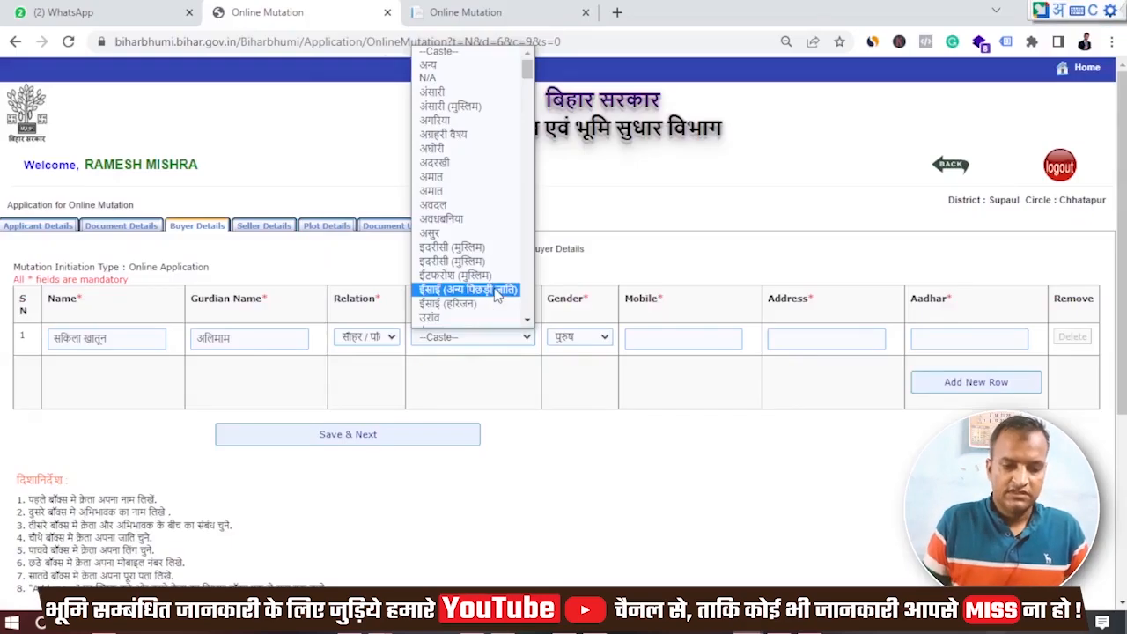
pyautogui.press('Home')
pyautogui.press('Down')
pyautogui.press('Down')
pyautogui.press('Return')
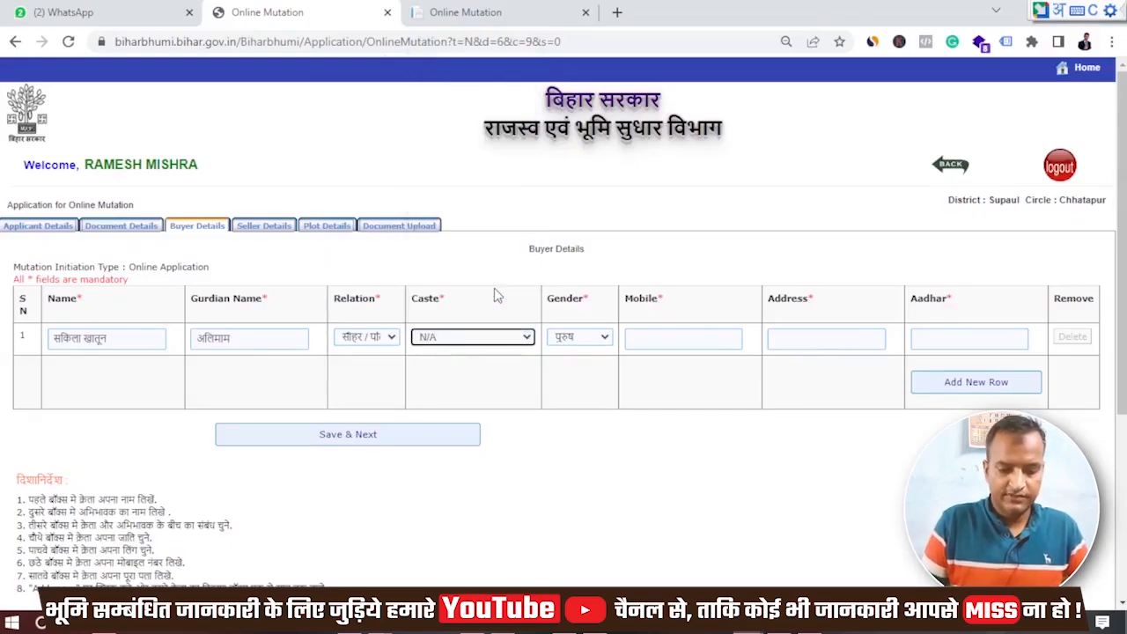
pyautogui.press('Tab')
pyautogui.press('space')
pyautogui.press('Down')
pyautogui.press('Return')
# - Enter the buyer's mobile number, address PRATAPNAGAR and Aadhaar number, then save the buyer row
pyautogui.press('Tab')
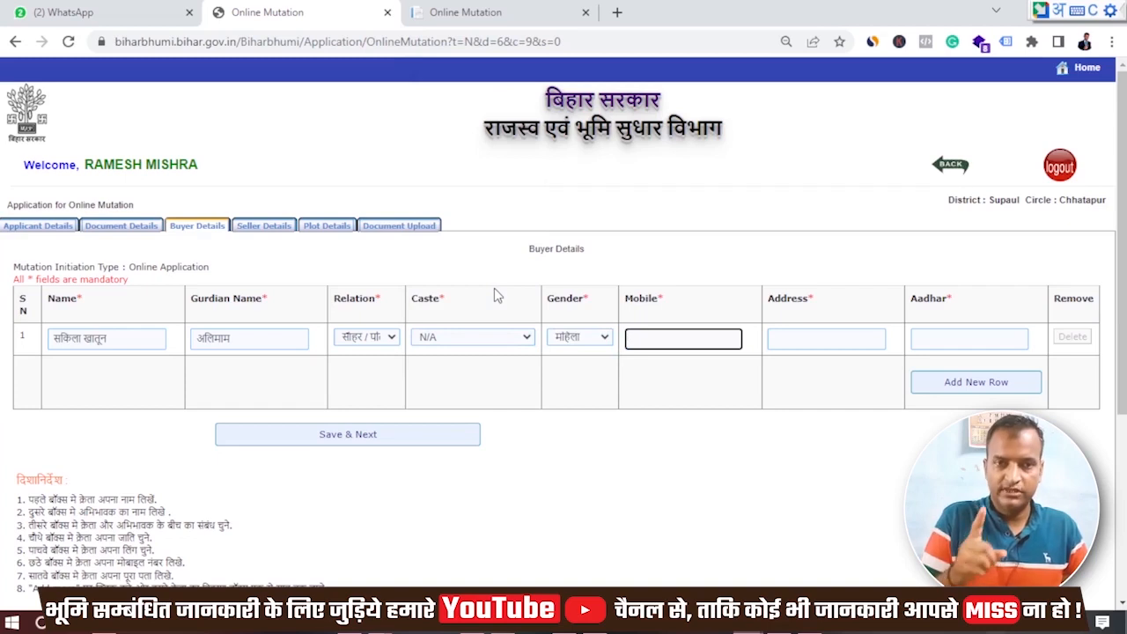
pyautogui.press('Tab')
pyautogui.write('PRATAPNAGAR')
pyautogui.press('Tab')
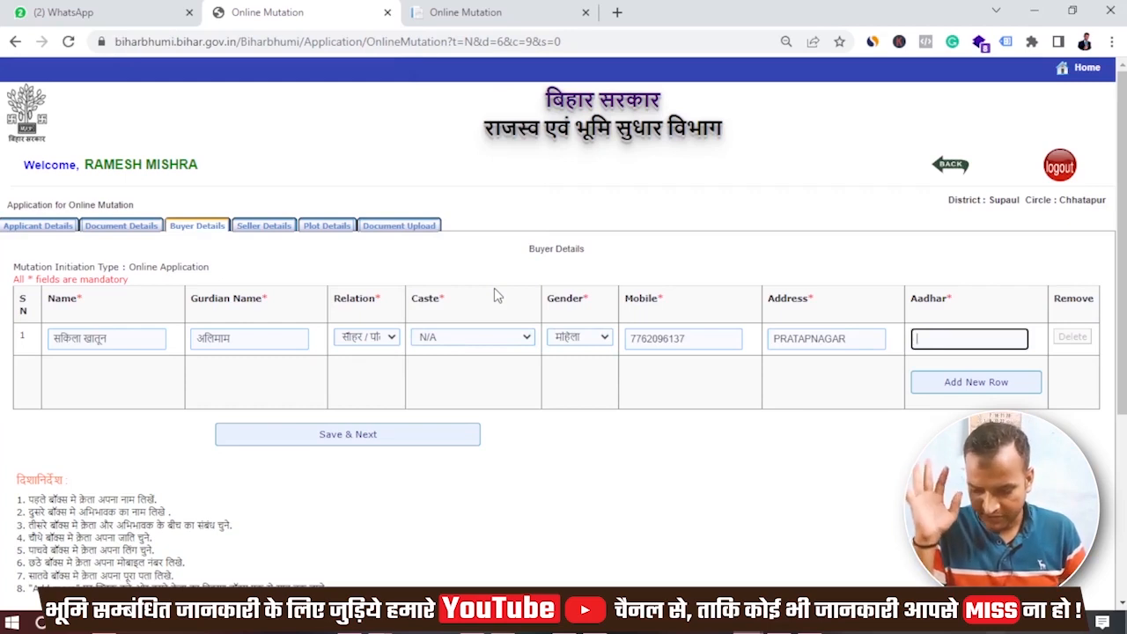
pyautogui.hotkey('alt', 'shift')
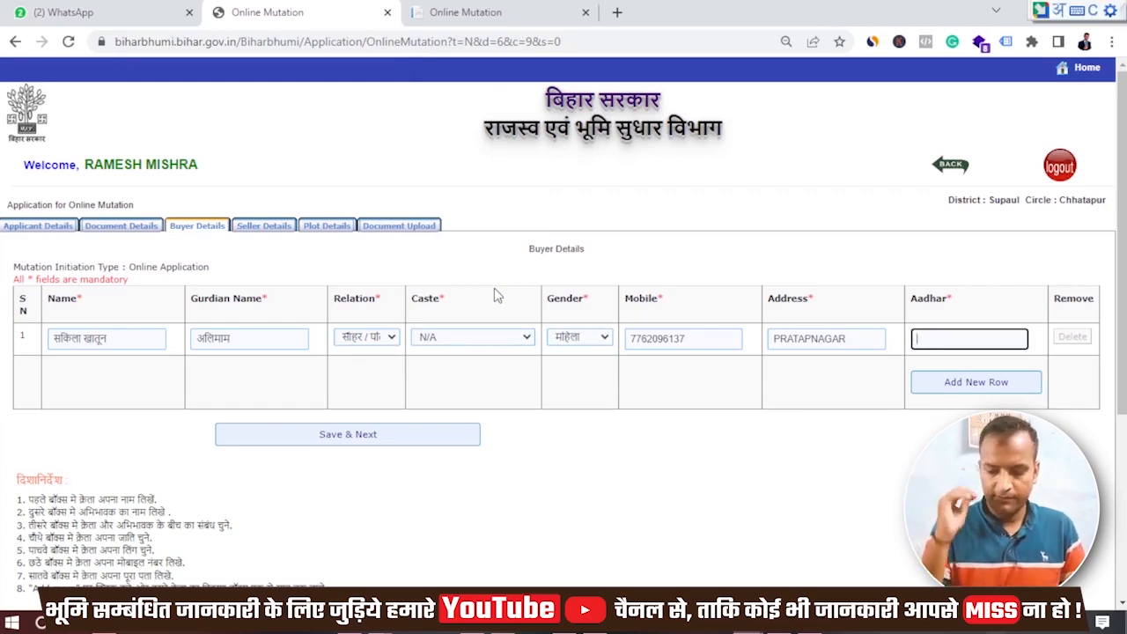
pyautogui.hotkey('alt', 'shift')
pyautogui.write('999999999999')
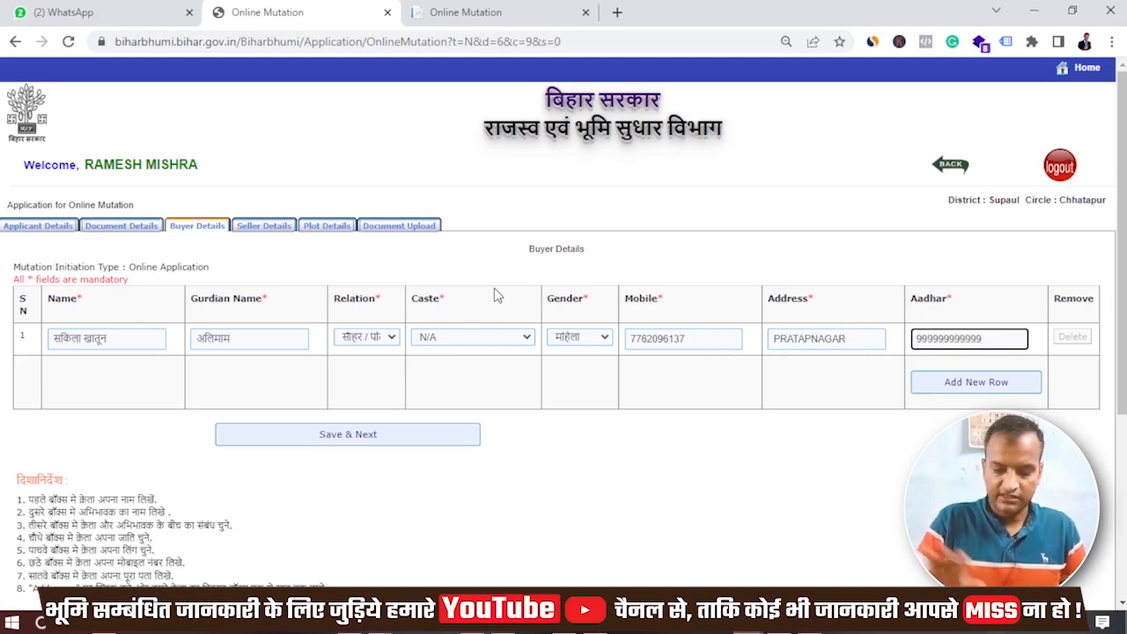
pyautogui.click(365, 447)
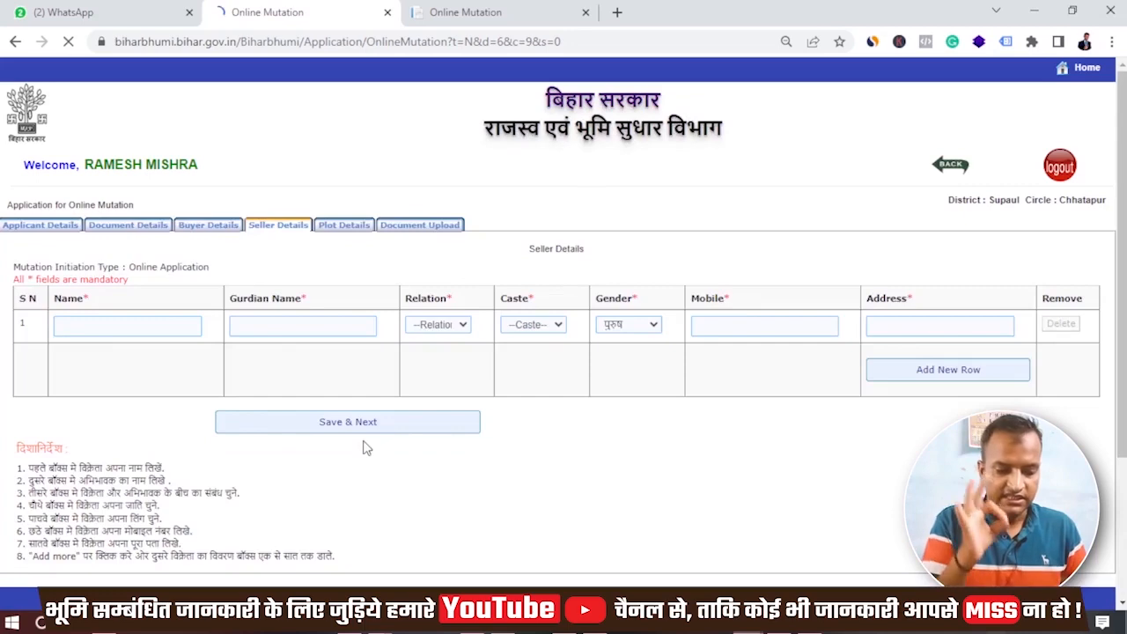
# - Fill the seller row from the deed: name, guardian, relation पिता, caste शेख, gender पुरुष, mobile, address PRATAPNAGAR
pyautogui.click(114, 326)
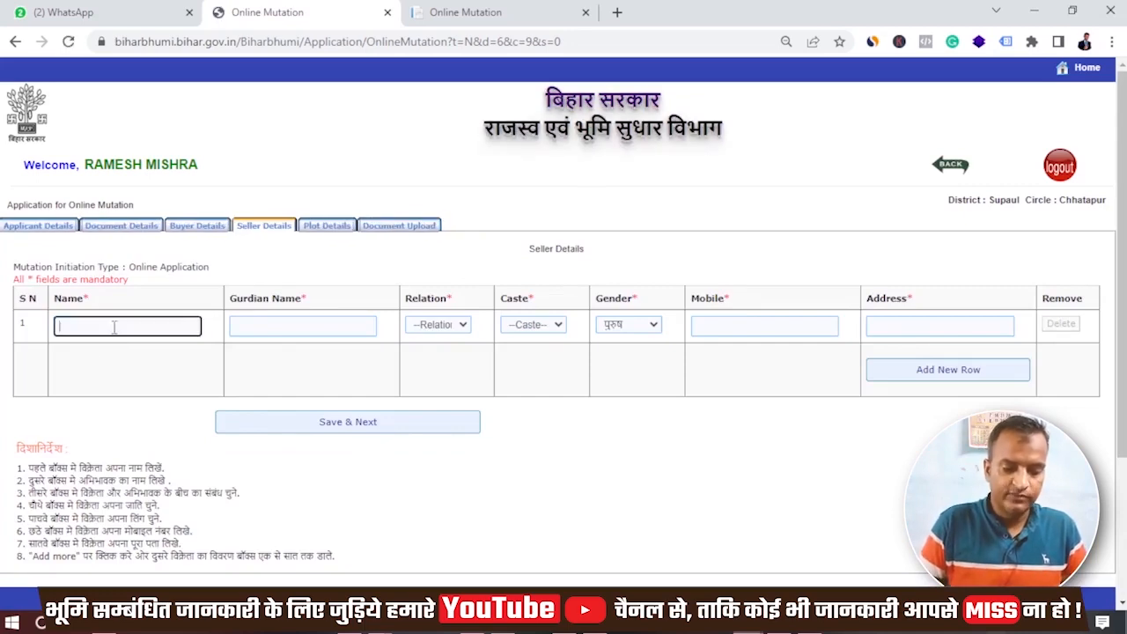
pyautogui.hotkey('alt', 'Tab')
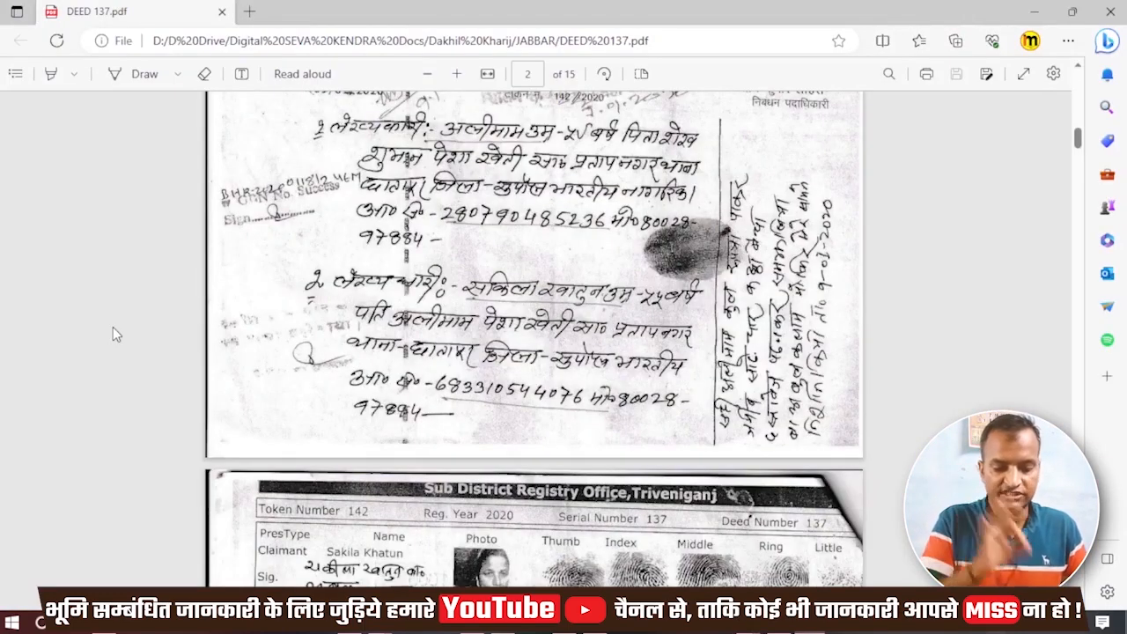
pyautogui.hotkey('alt', 'Tab')
pyautogui.write('अ')
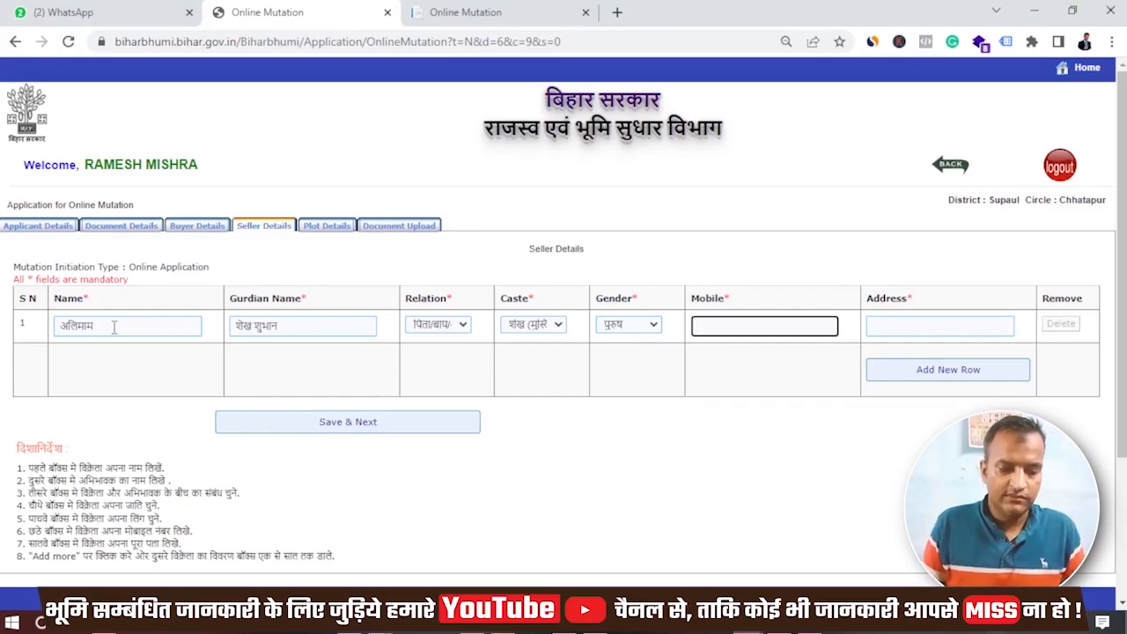
pyautogui.write('9999999999')
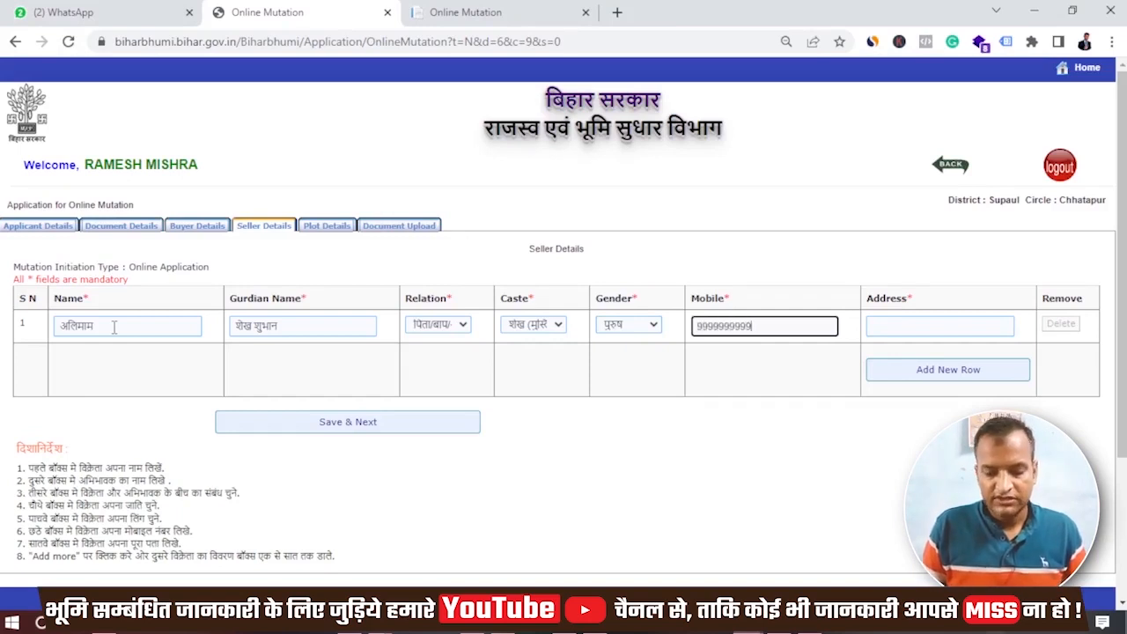
pyautogui.press('Tab')
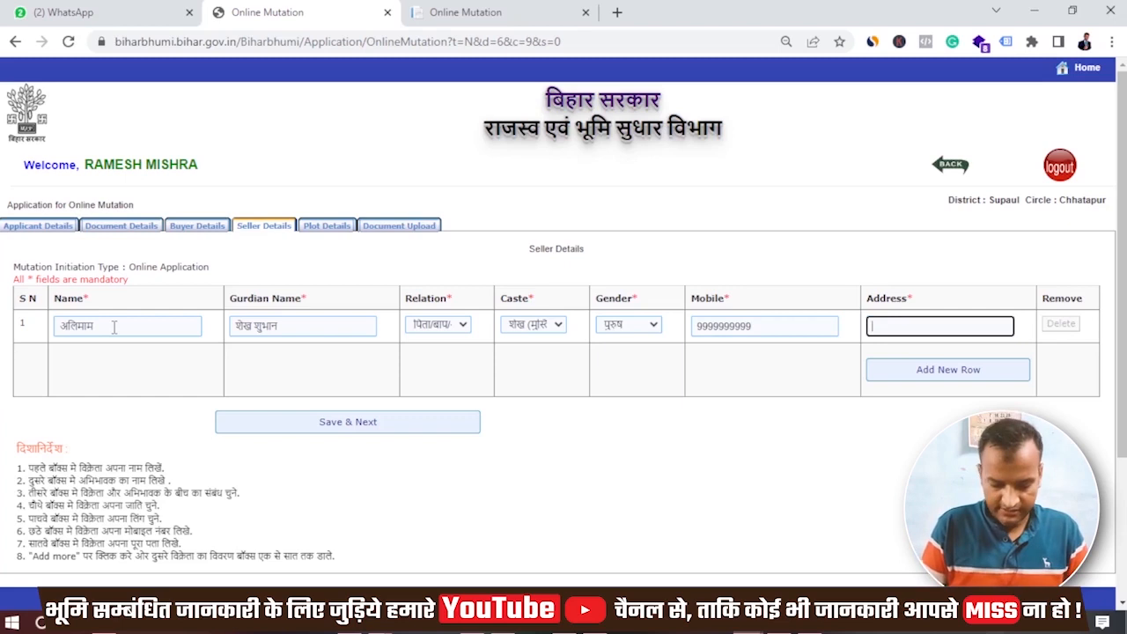
pyautogui.write('PRATAPNAGAR')
pyautogui.press('Tab')
pyautogui.press('Tab')
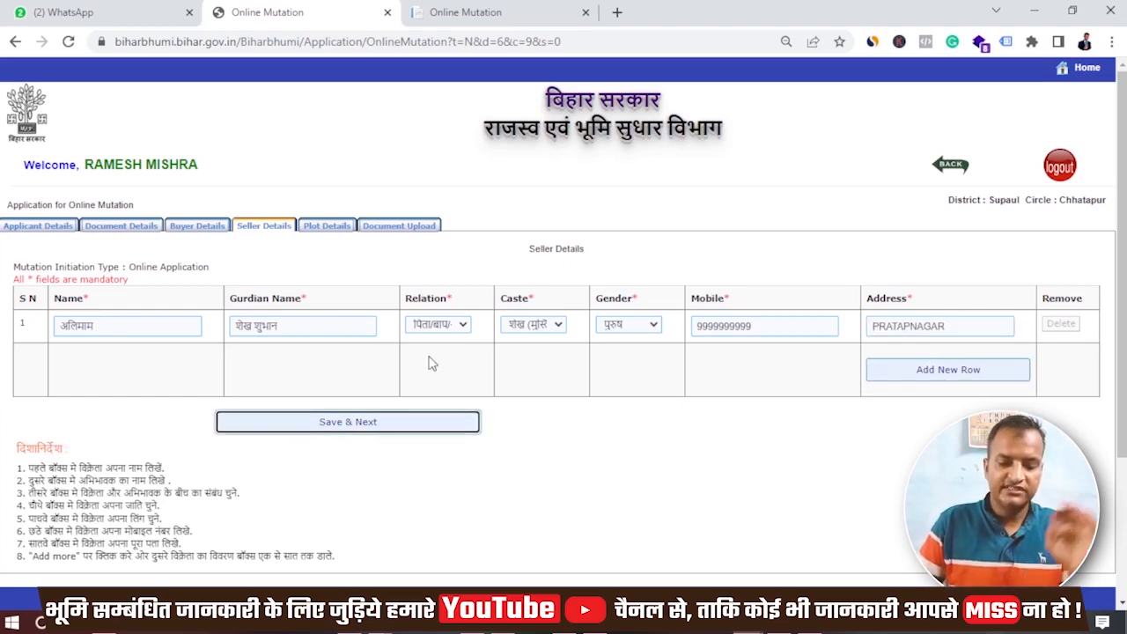
# - Delete the extra rows created with Add New Row and save the single seller row
pyautogui.click(810, 383)
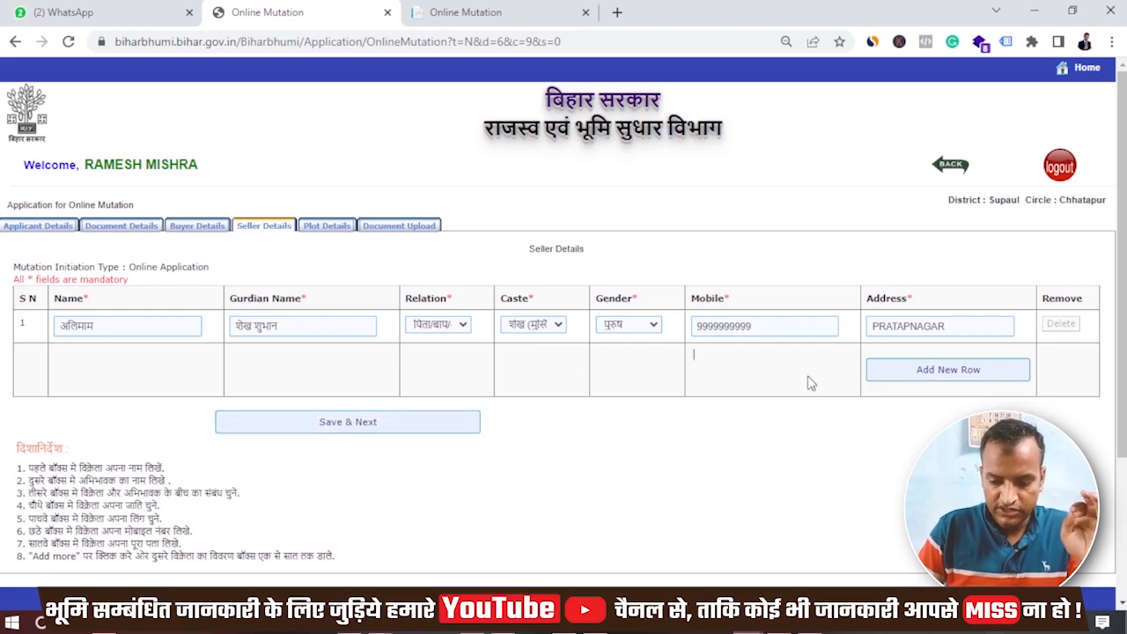
pyautogui.click(933, 371)
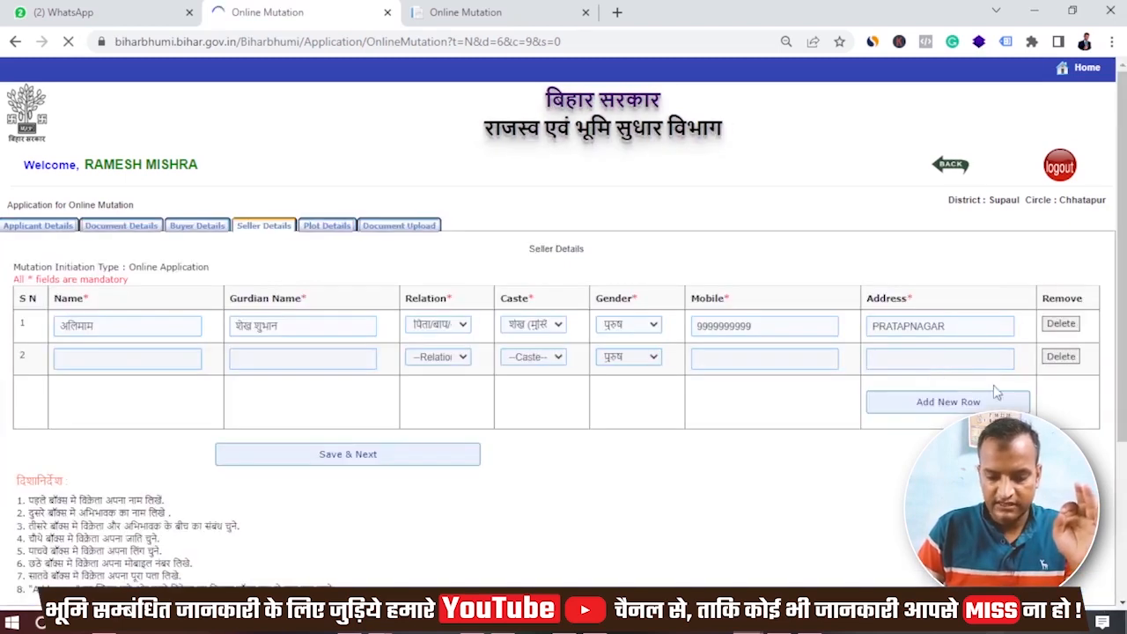
pyautogui.click(1063, 357)
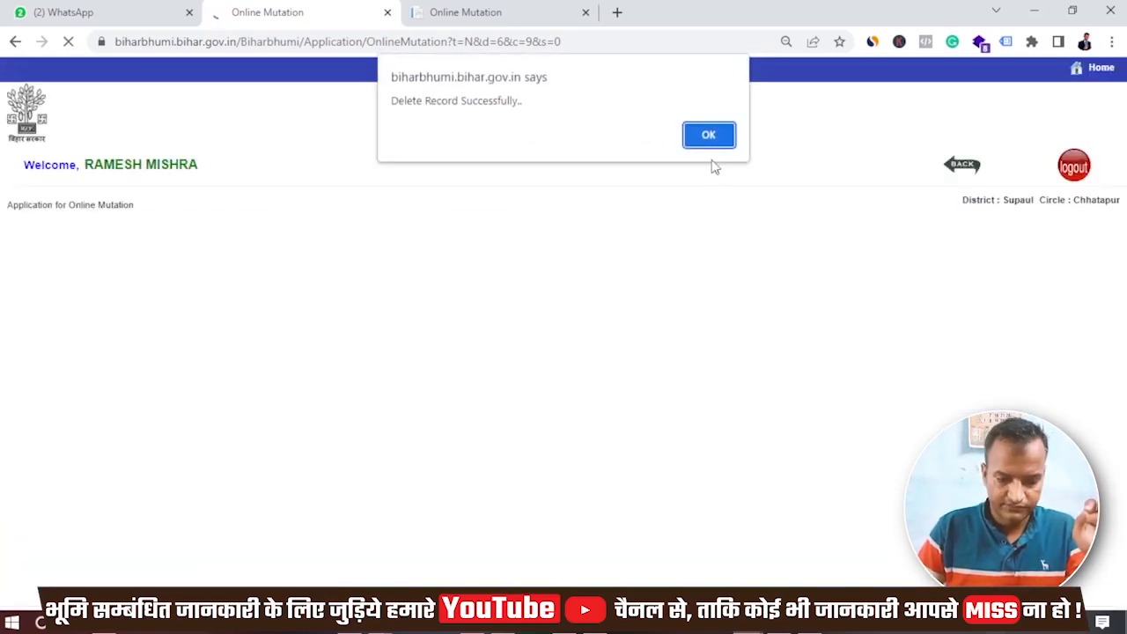
pyautogui.click(710, 141)
pyautogui.click(196, 227)
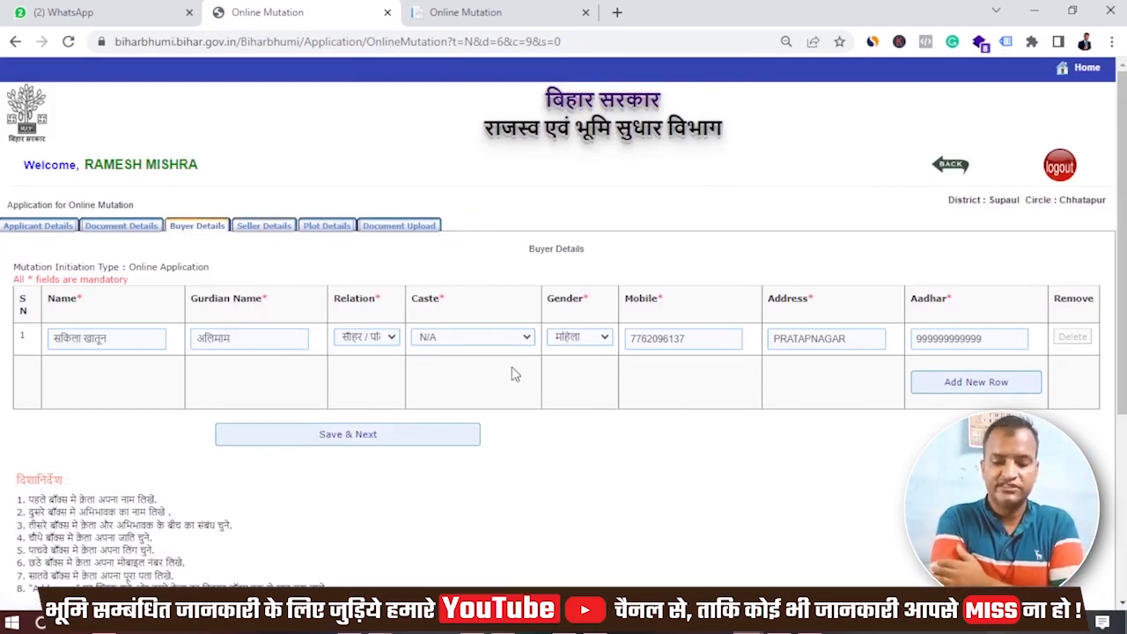
pyautogui.click(962, 387)
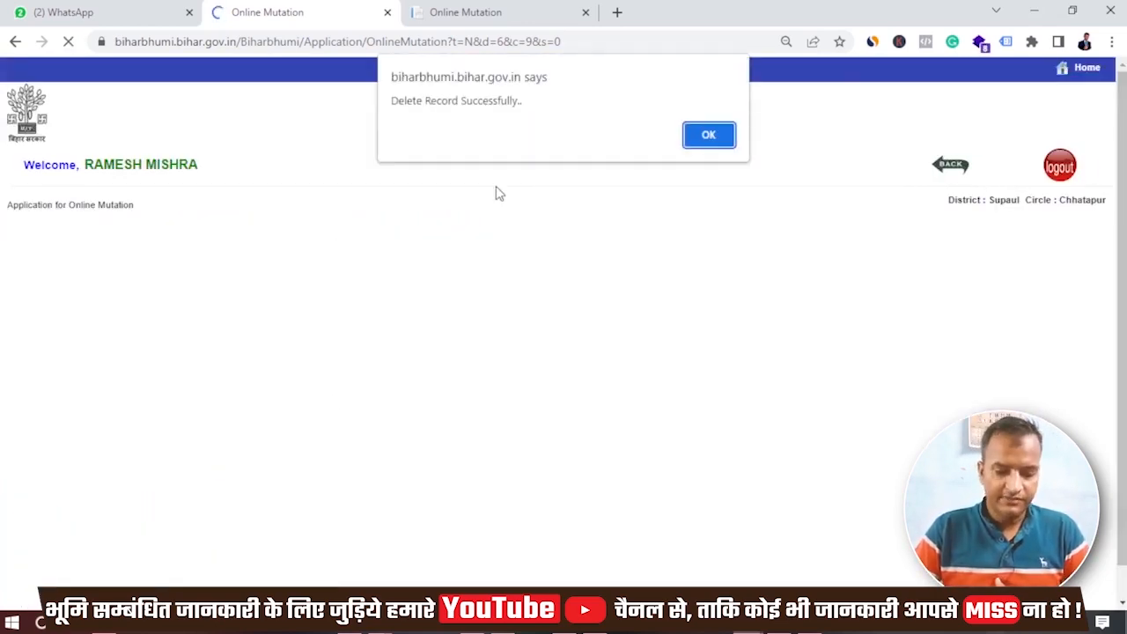
pyautogui.click(709, 135)
pyautogui.click(340, 434)
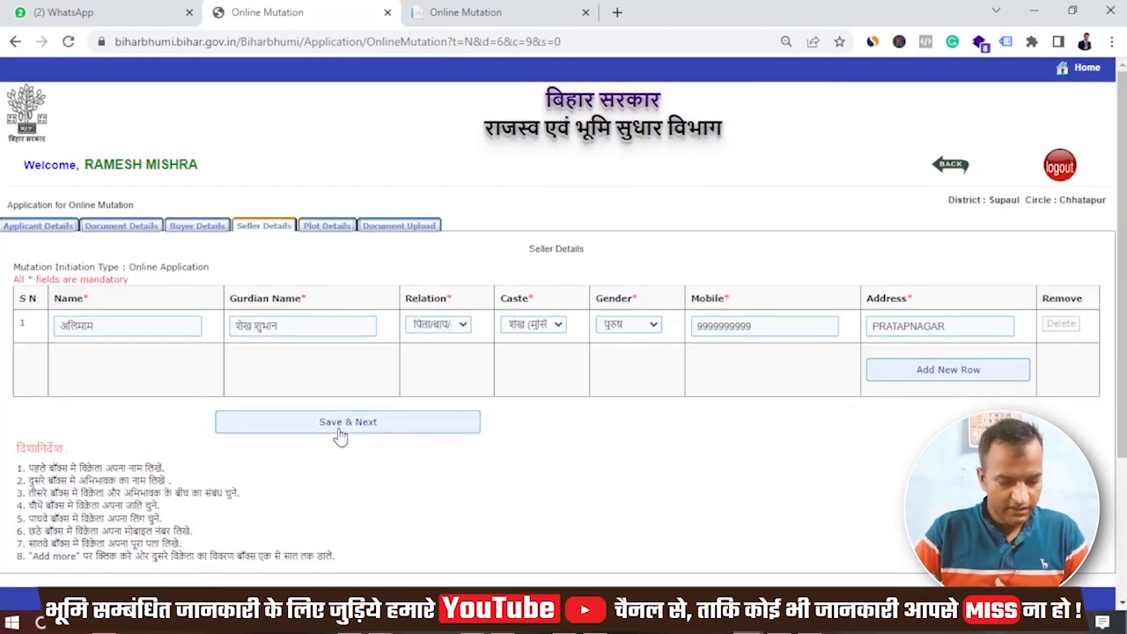
pyautogui.click(340, 434)
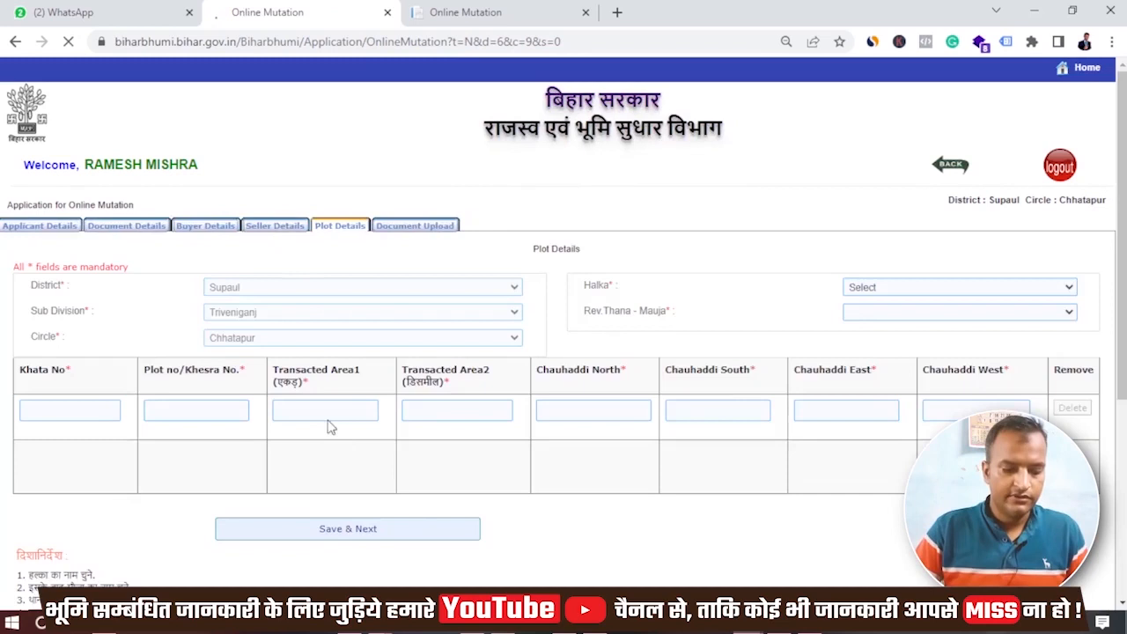
# - Set the Halka to RAMPUR and the Rev.Thana-Mauja to प्रताप नगर(217)
pyautogui.click(967, 290)
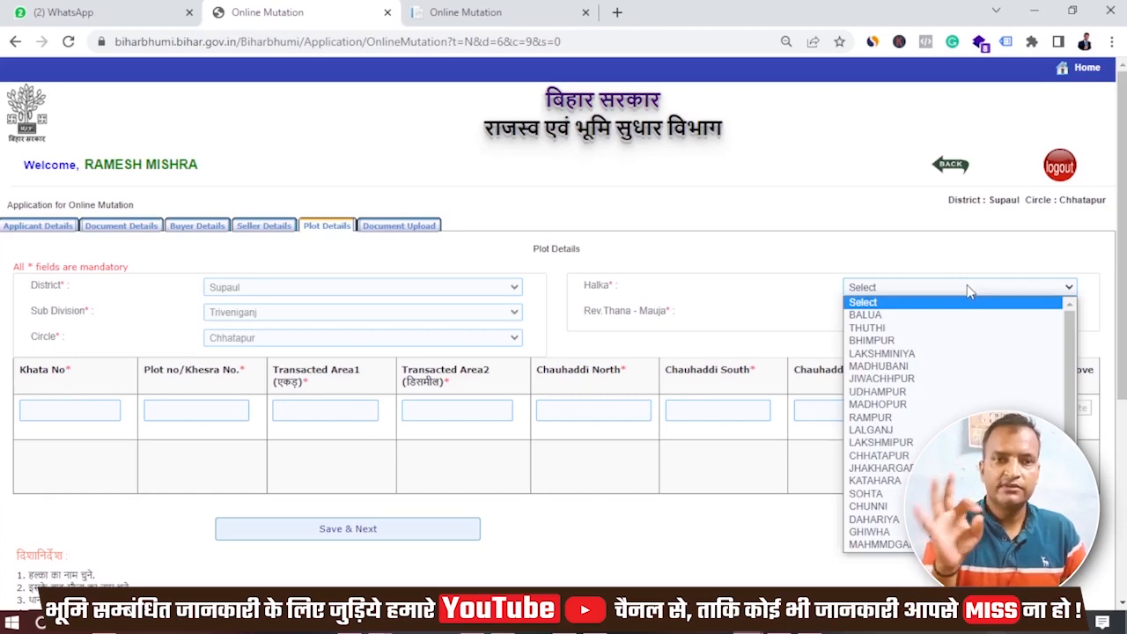
pyautogui.press('r')
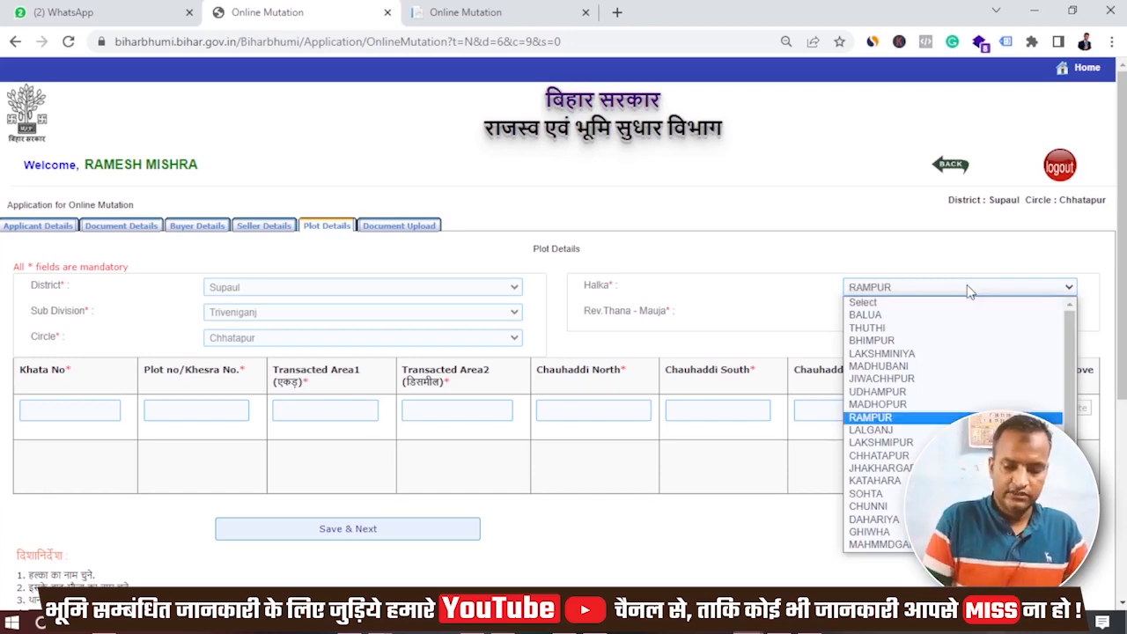
pyautogui.press('Return')
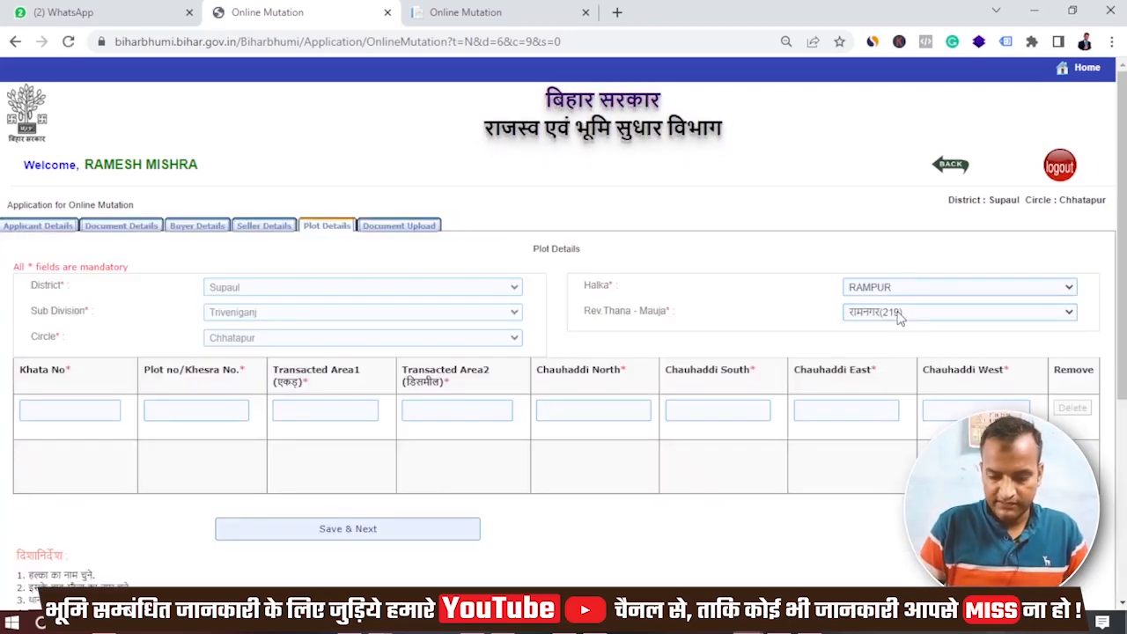
pyautogui.click(898, 315)
pyautogui.press('Down')
pyautogui.press('Down')
pyautogui.press('Down')
pyautogui.press('Return')
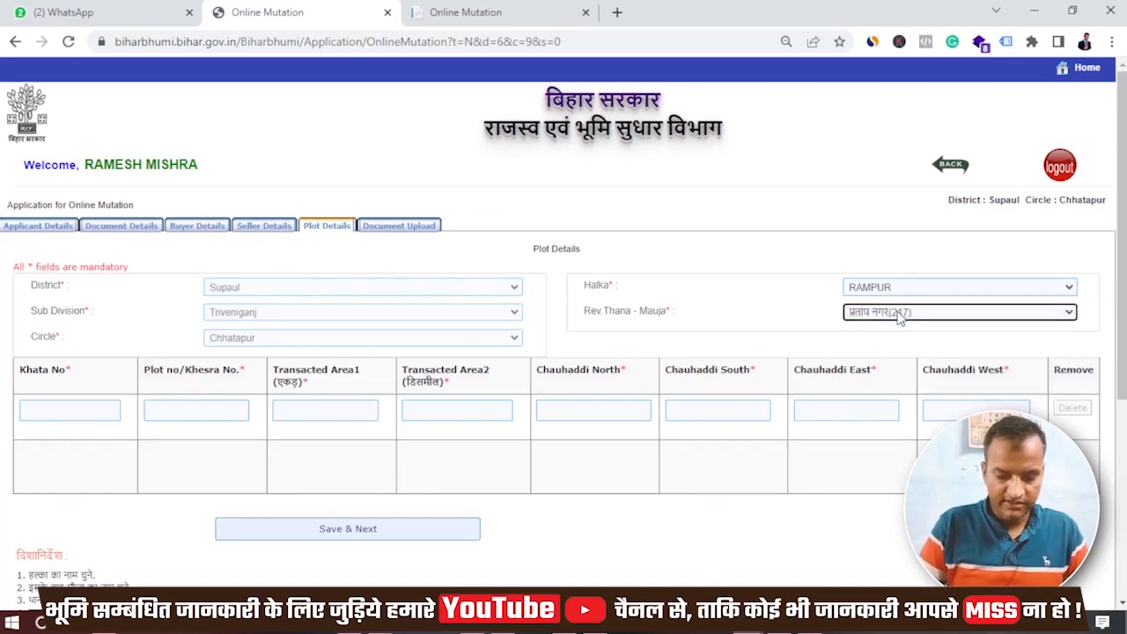
# - Enter Khata No 173 from the deed PDF and check the deed's plot details
pyautogui.click(72, 412)
pyautogui.hotkey('alt', 'Tab')
pyautogui.scroll(-20, 431, 361)
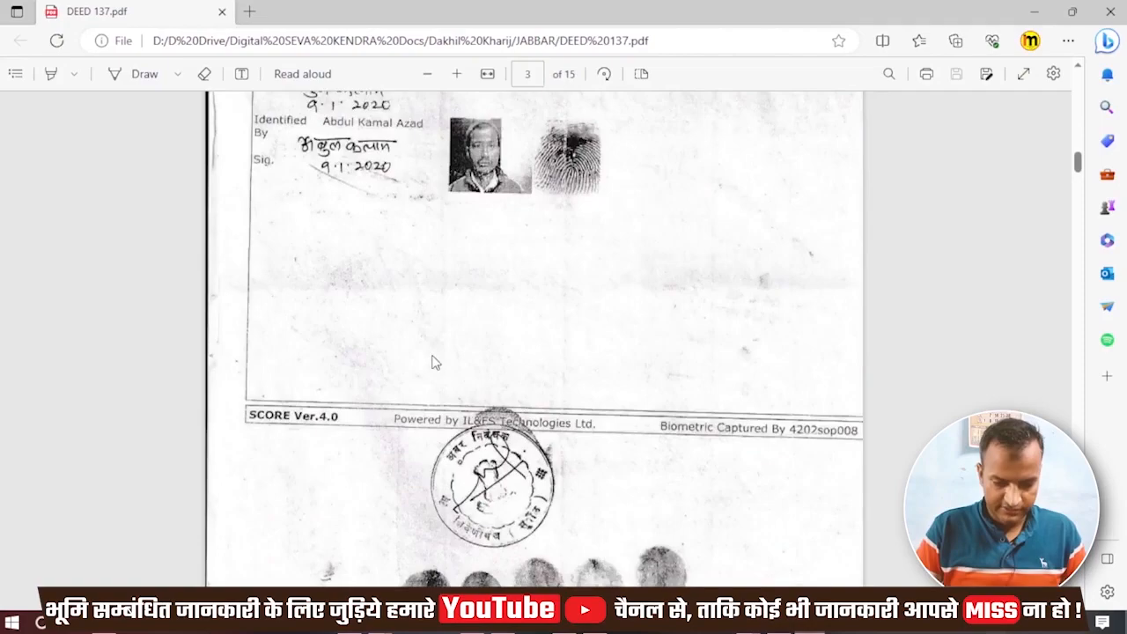
pyautogui.scroll(-6, 431, 361)
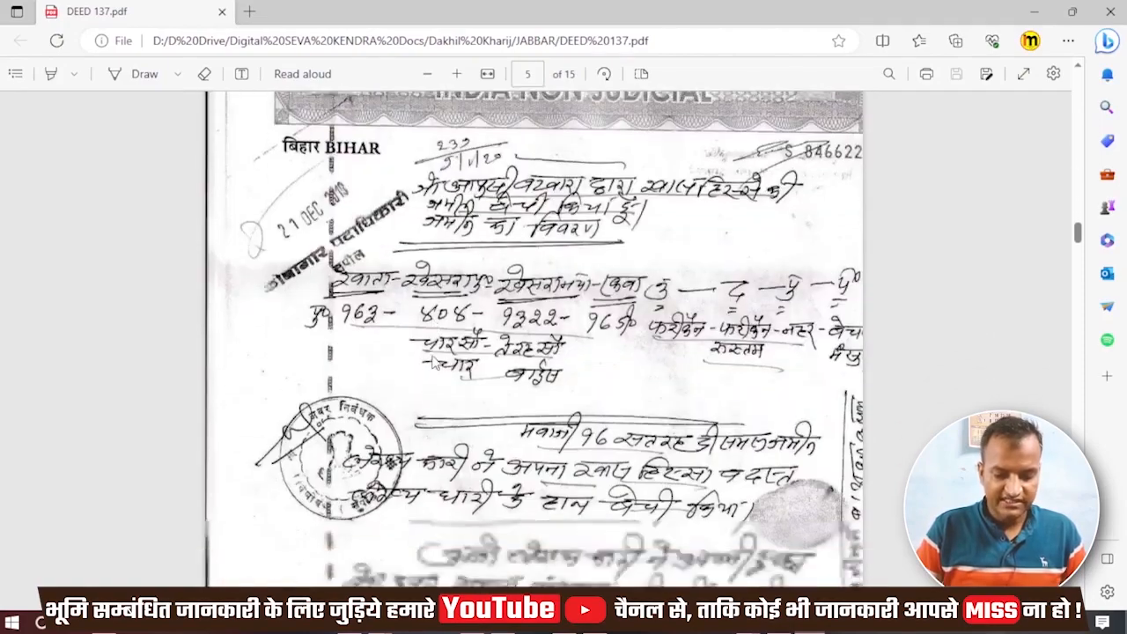
pyautogui.hotkey('alt', 'Tab')
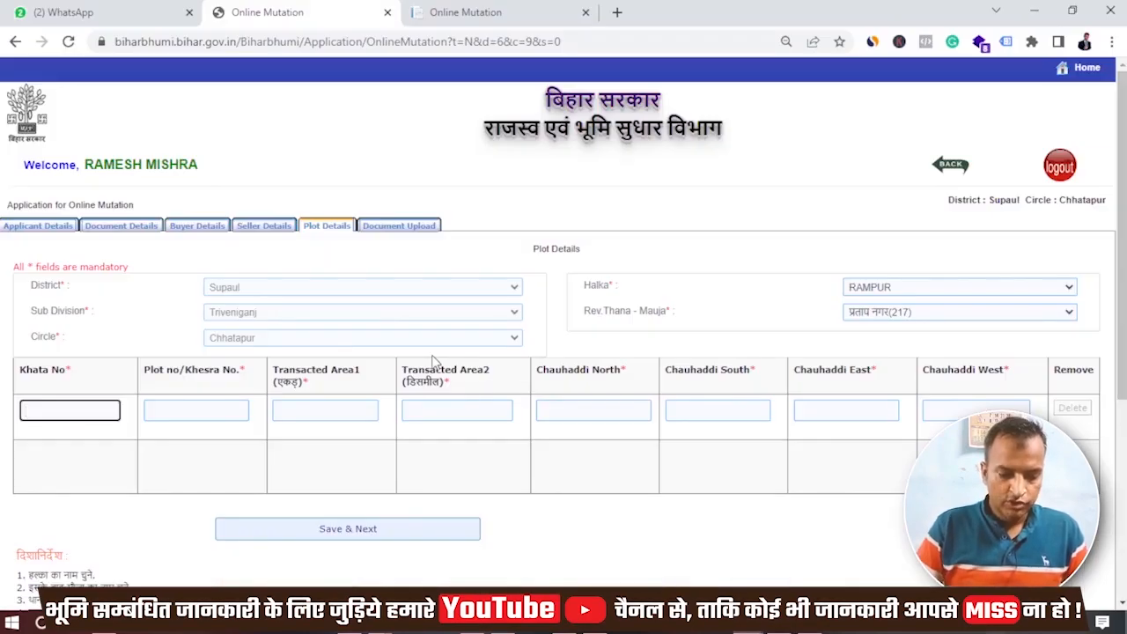
pyautogui.hotkey('alt', 'Tab')
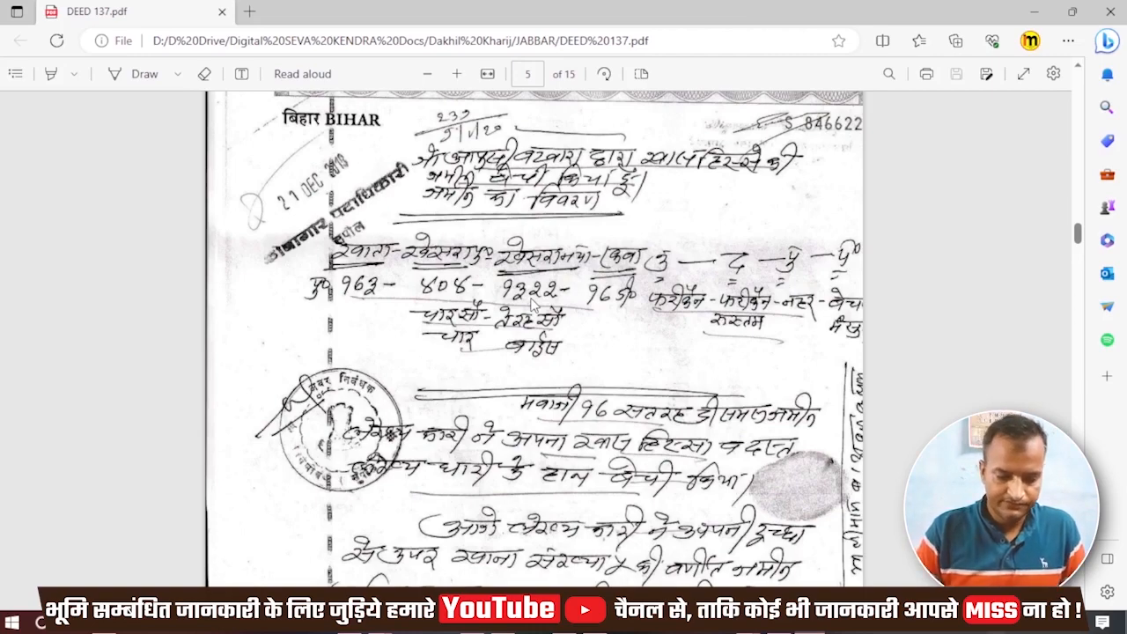
pyautogui.hotkey('alt', 'Tab')
pyautogui.write('3')
pyautogui.hotkey('ctrl', 'a')
pyautogui.write('173')
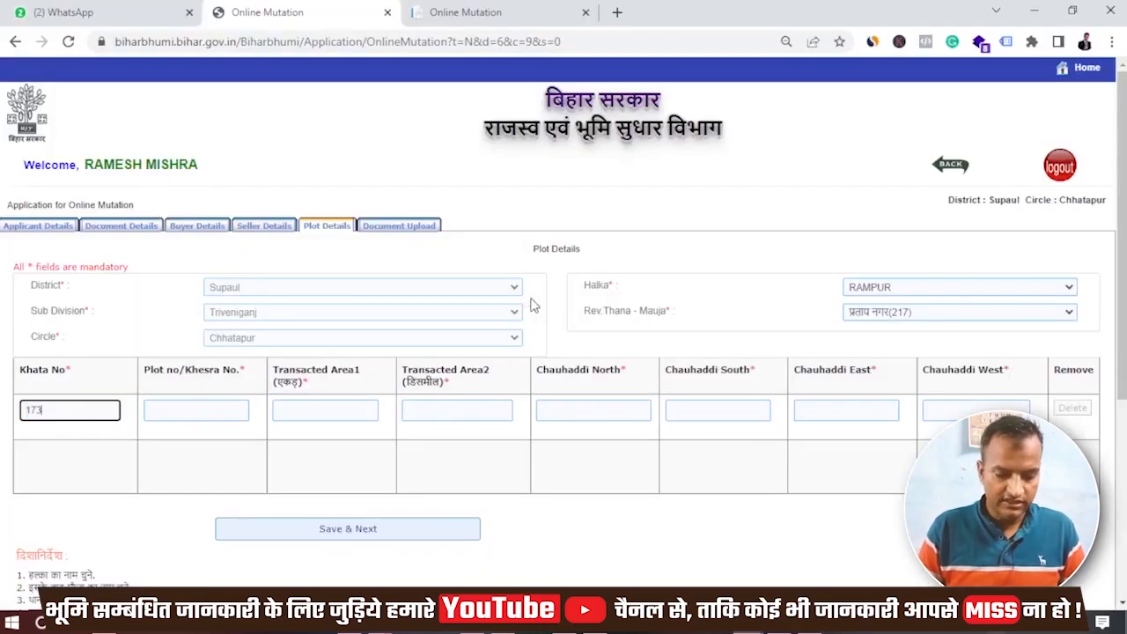
pyautogui.press('Tab')
pyautogui.hotkey('alt', 'Tab')
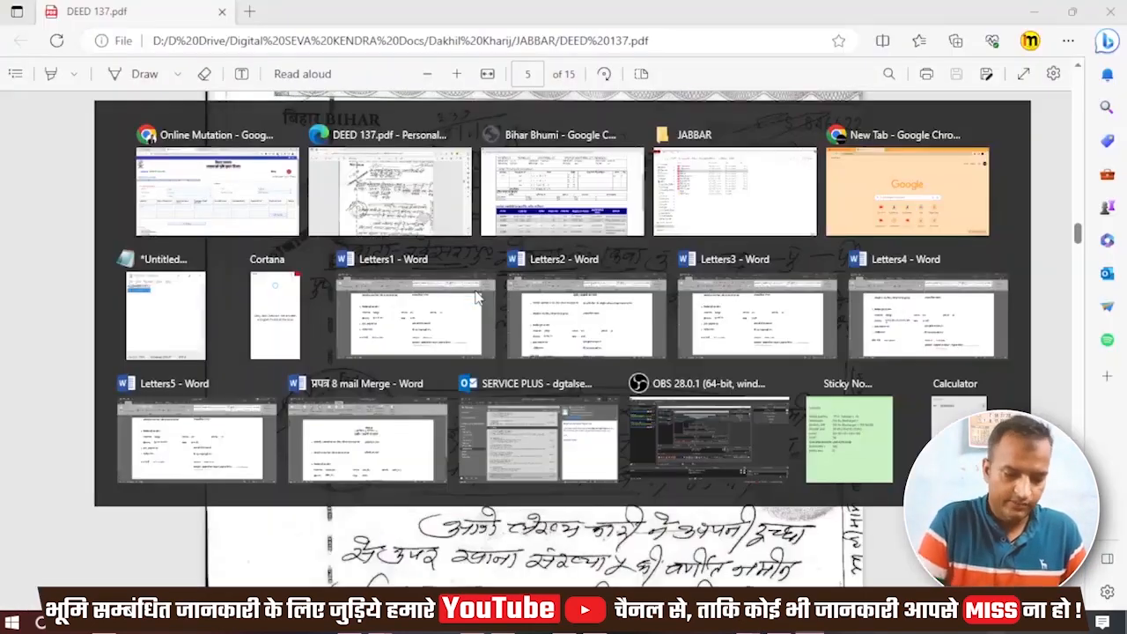
pyautogui.hotkey('alt', 'Tab')
pyautogui.hotkey('alt', 'Tab')
pyautogui.hotkey('alt', 'Tab')
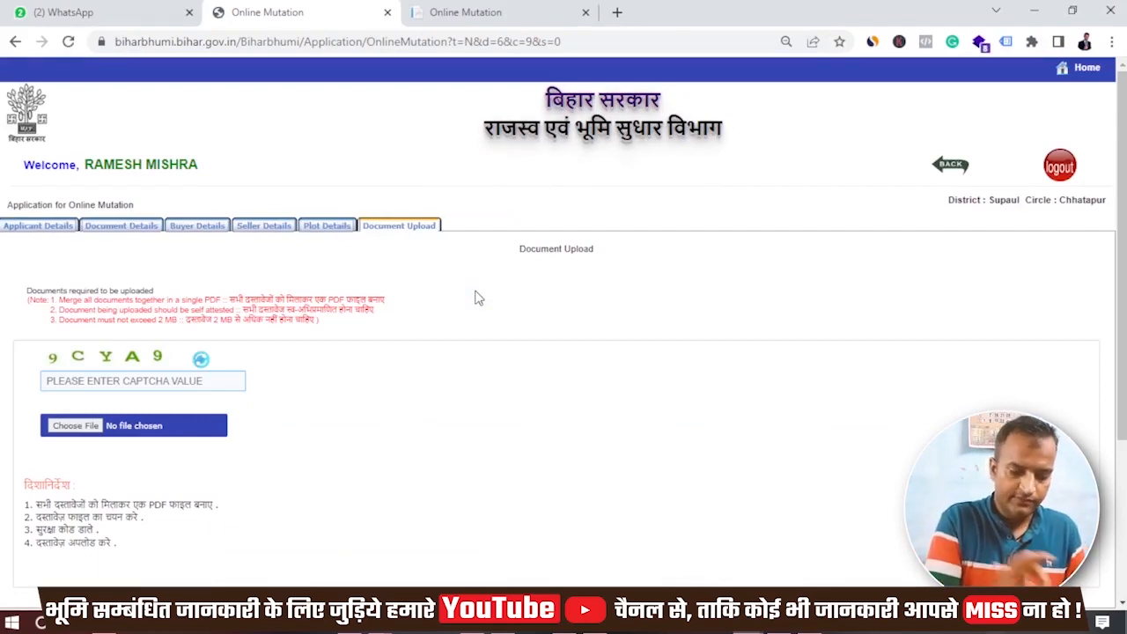
# - Enter the captcha, upload DEED 137_11zon.pdf, and continue to buyer mobile verification
pyautogui.click(130, 386)
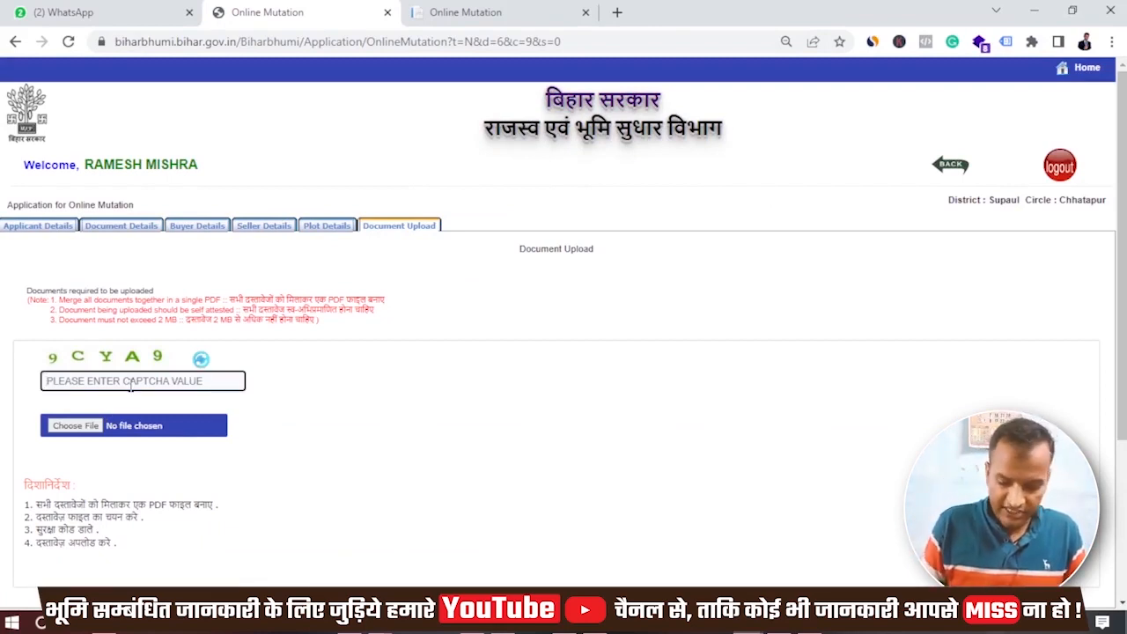
pyautogui.click(76, 425)
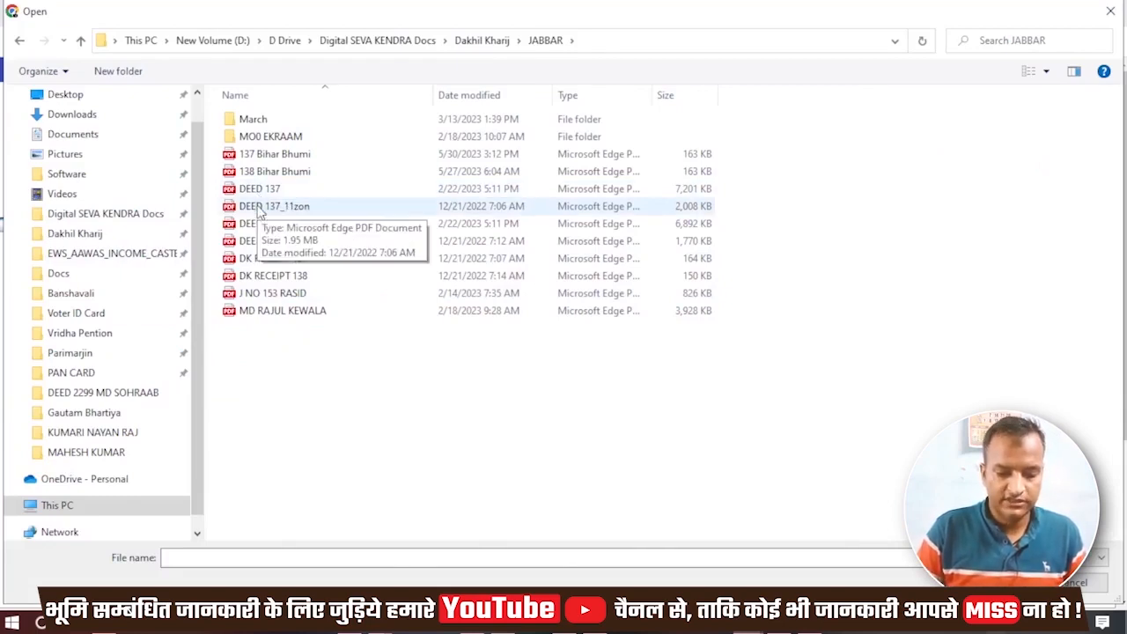
pyautogui.doubleClick(261, 210)
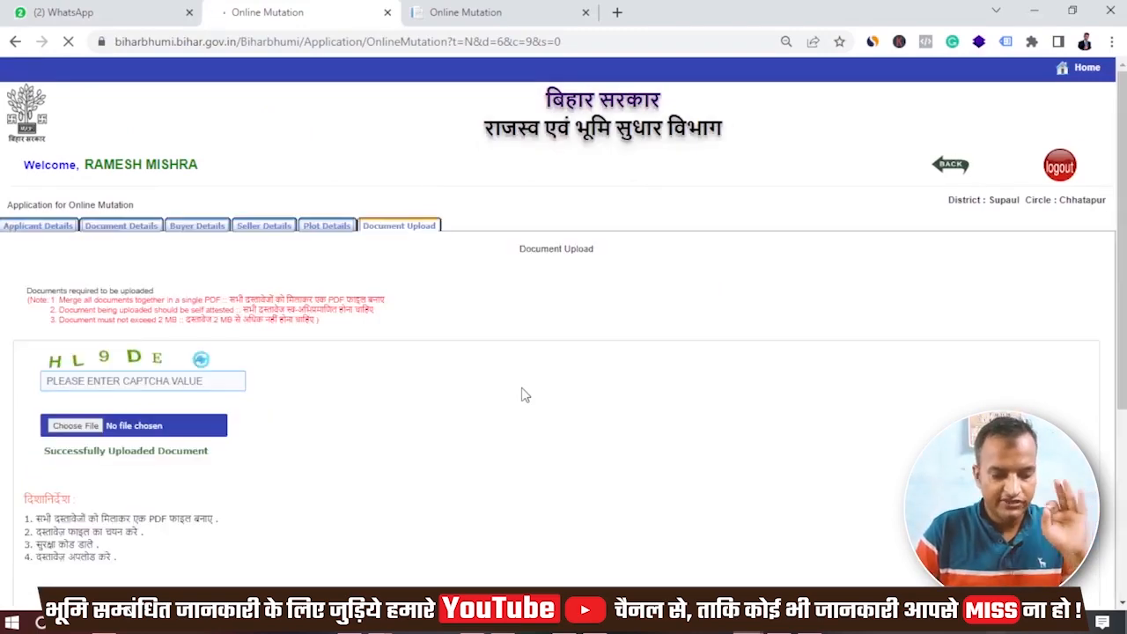
pyautogui.scroll(-2, 526, 395)
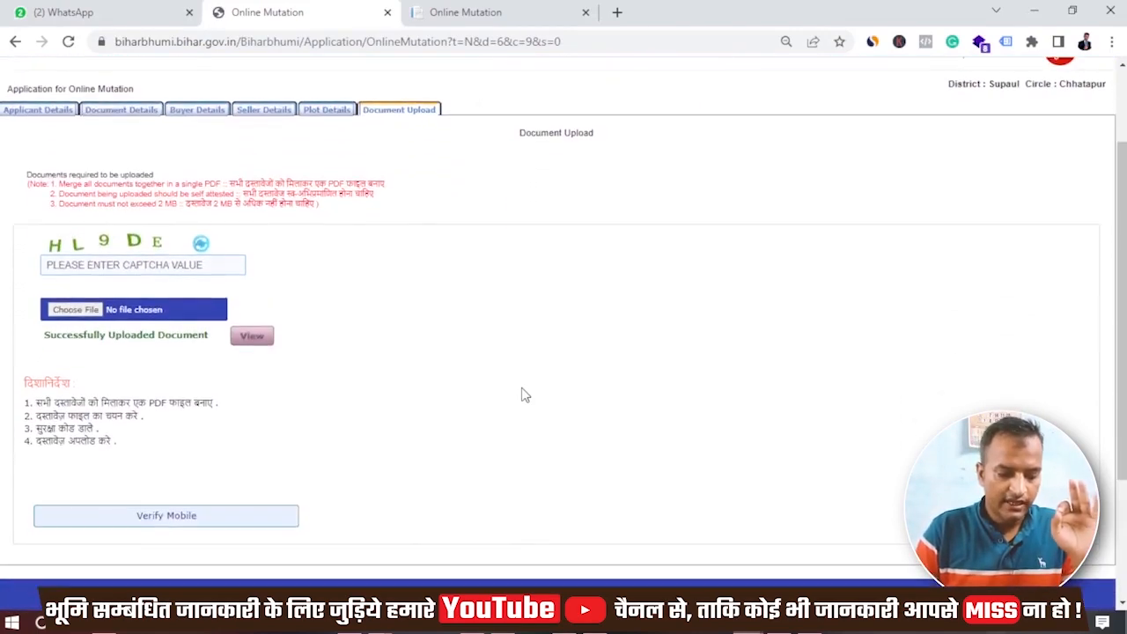
pyautogui.click(185, 524)
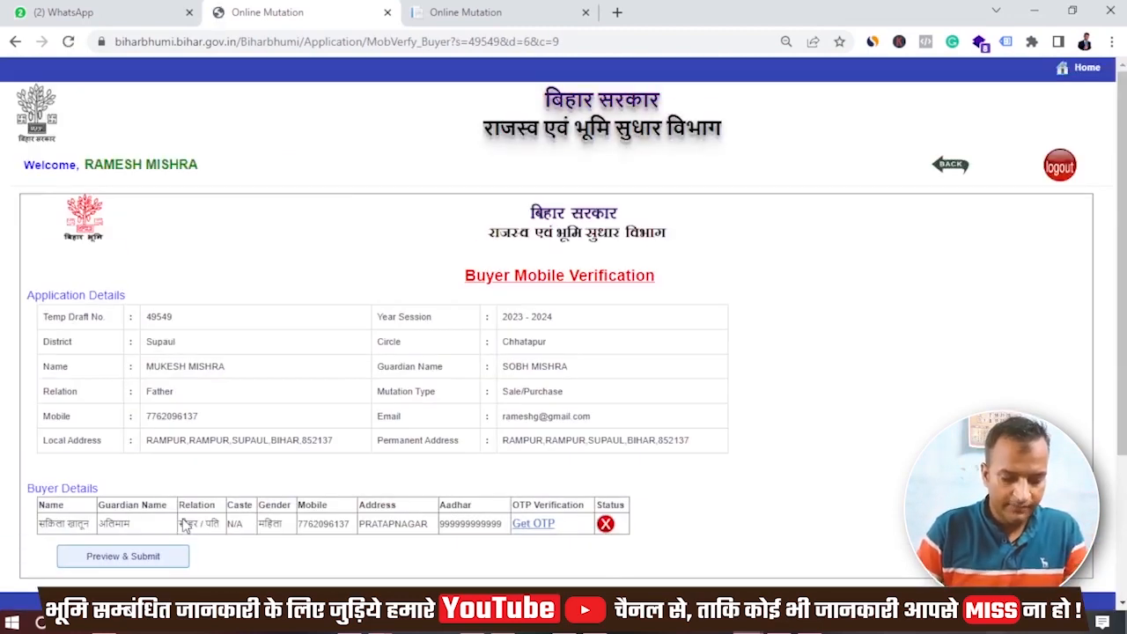
# - Request and enter the OTP for the buyer's mobile, verify it, and open Preview & Submit
pyautogui.click(540, 525)
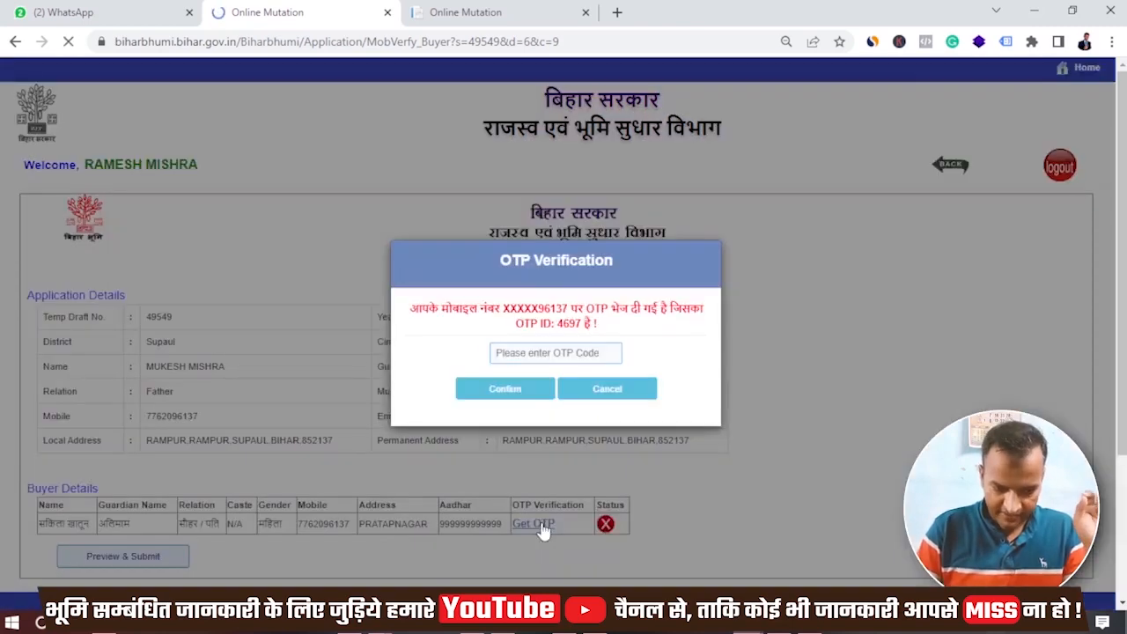
pyautogui.click(565, 353)
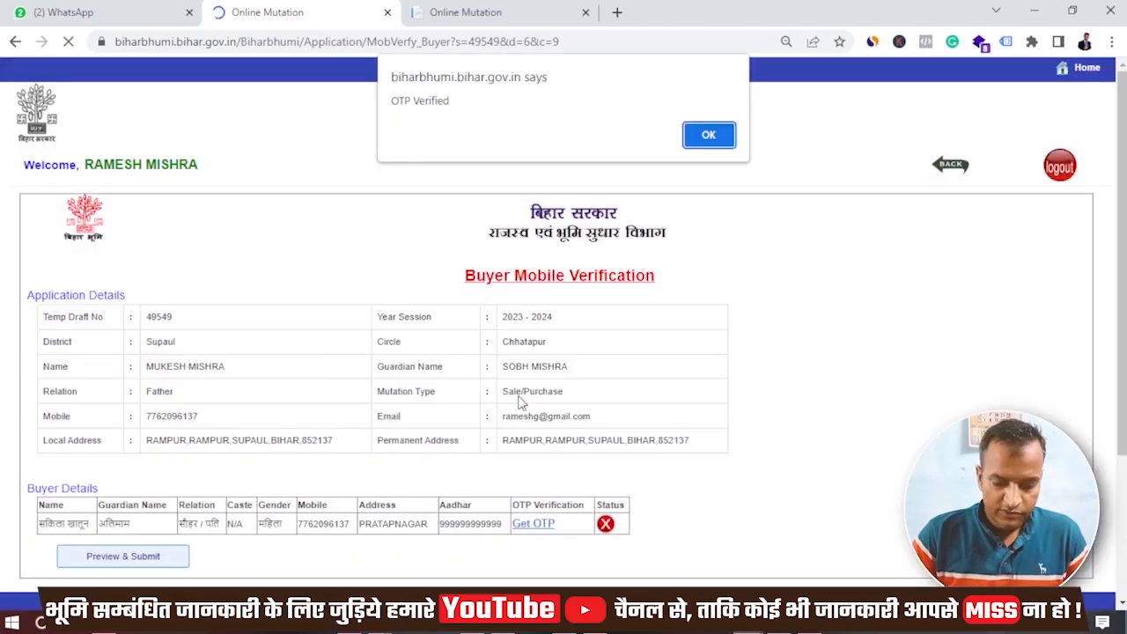
pyautogui.press('Return')
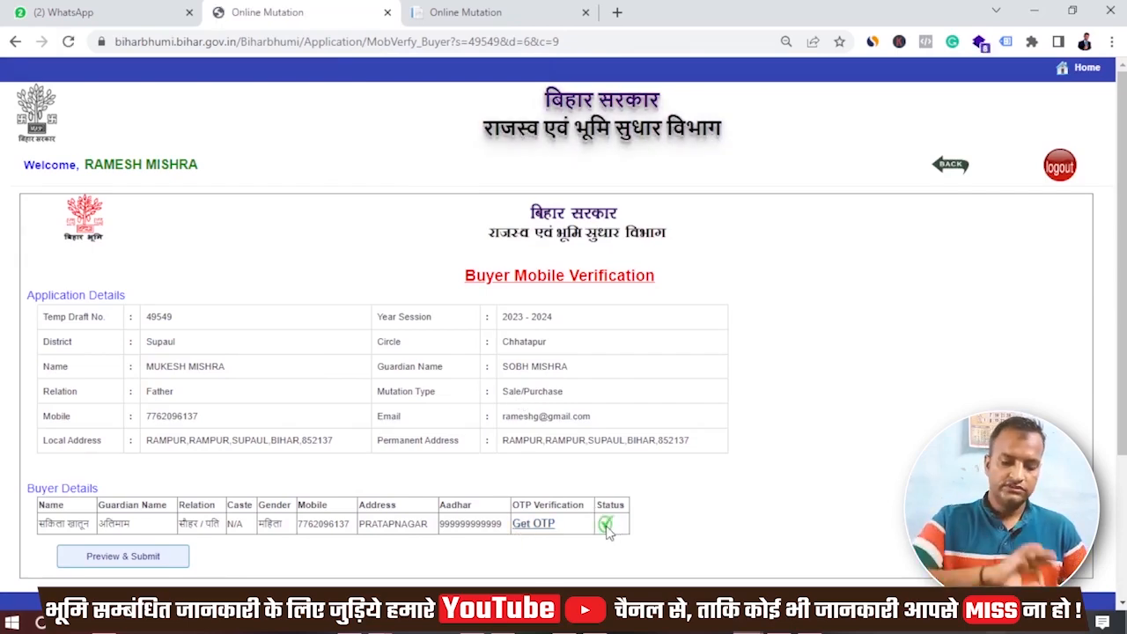
pyautogui.scroll(-1, 608, 528)
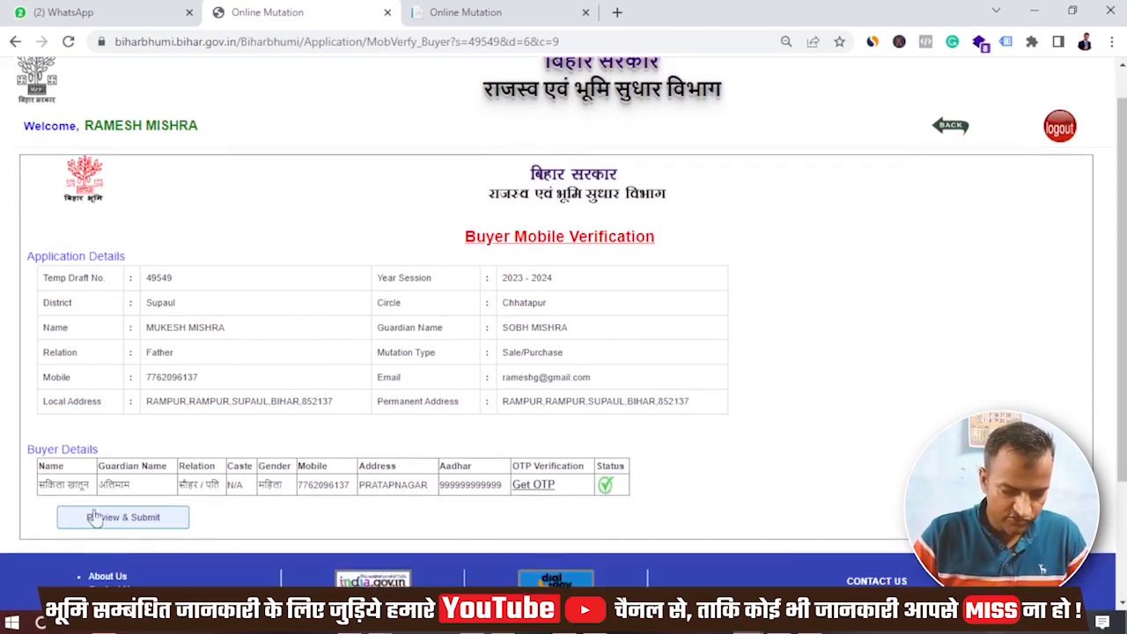
pyautogui.click(132, 517)
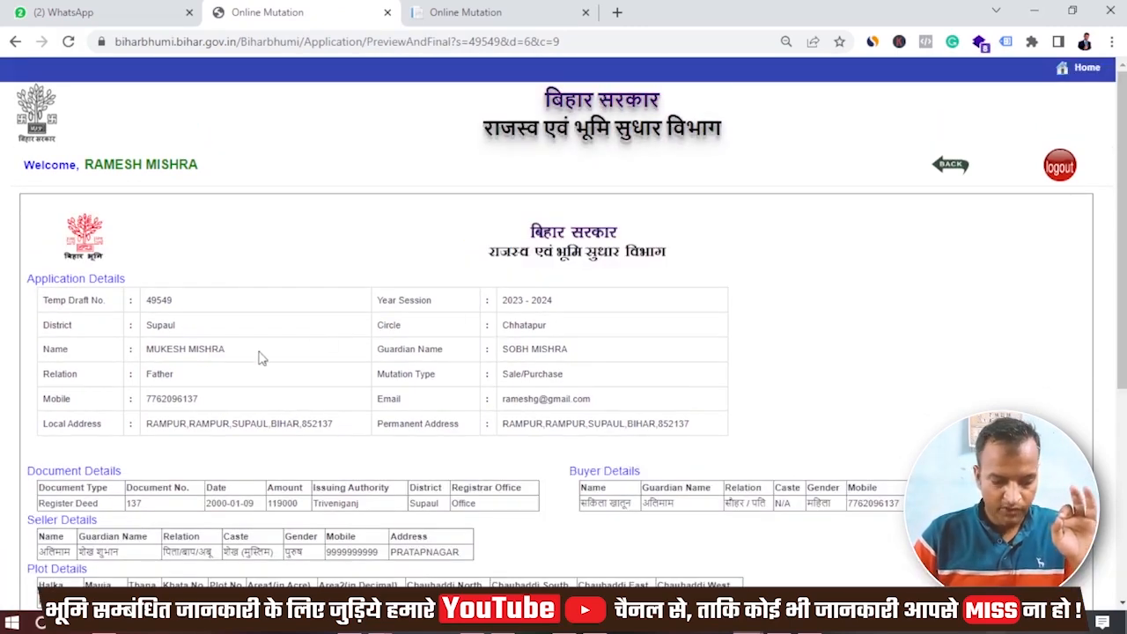
# - Review the previewed details and tick the घोषणापत्र declaration that the information is true
pyautogui.scroll(-2, 380, 397)
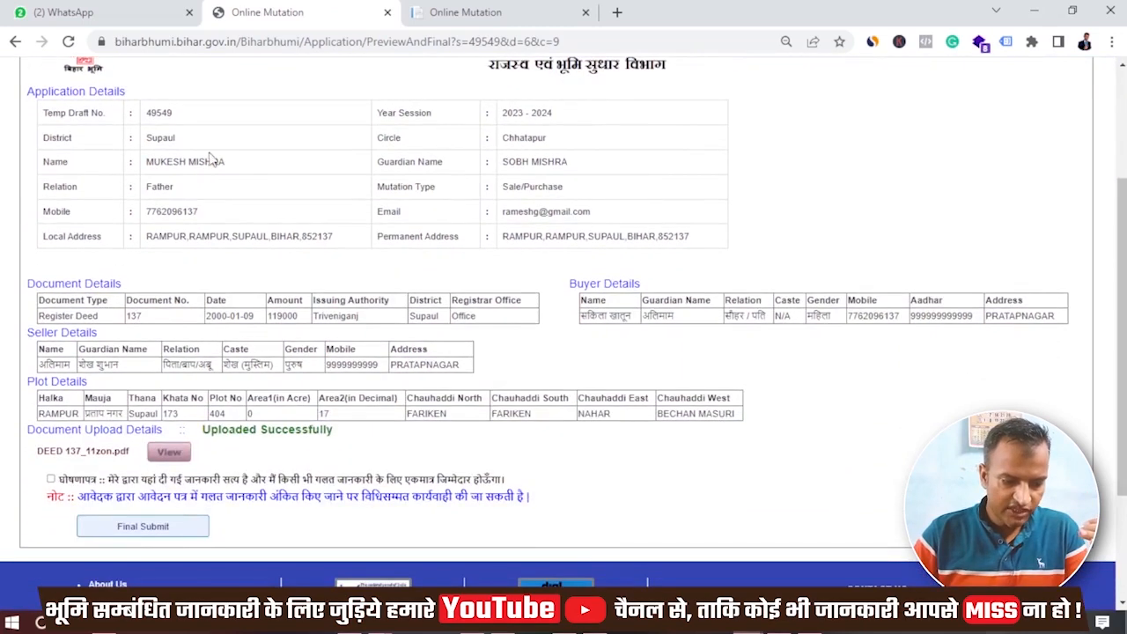
pyautogui.moveTo(151, 165); pyautogui.dragTo(225, 164)
pyautogui.click(249, 165)
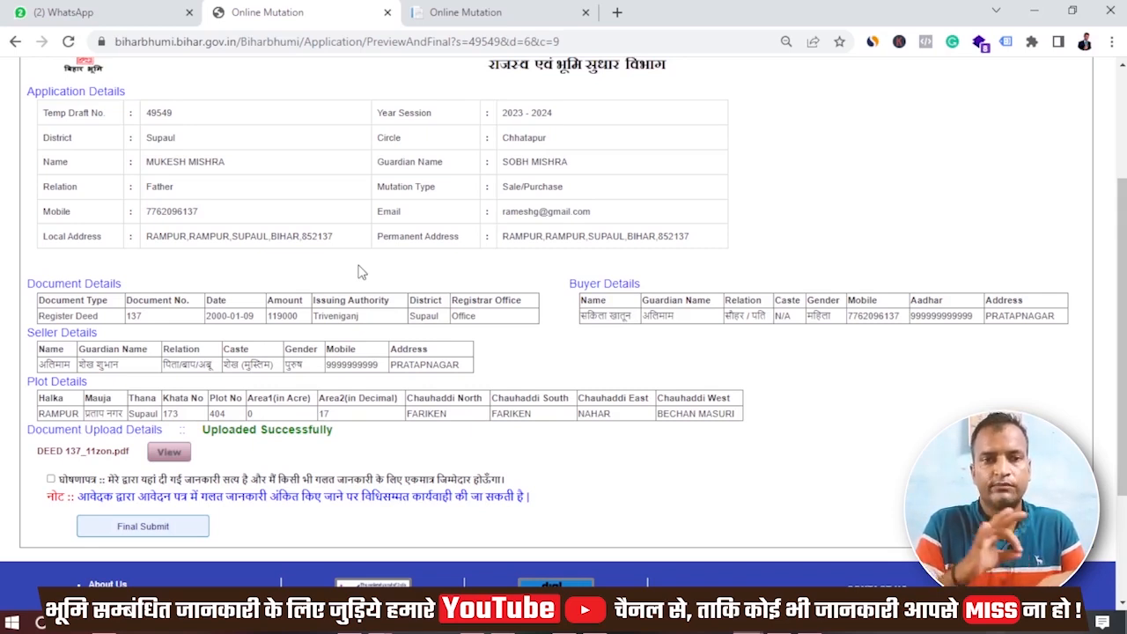
pyautogui.click(50, 478)
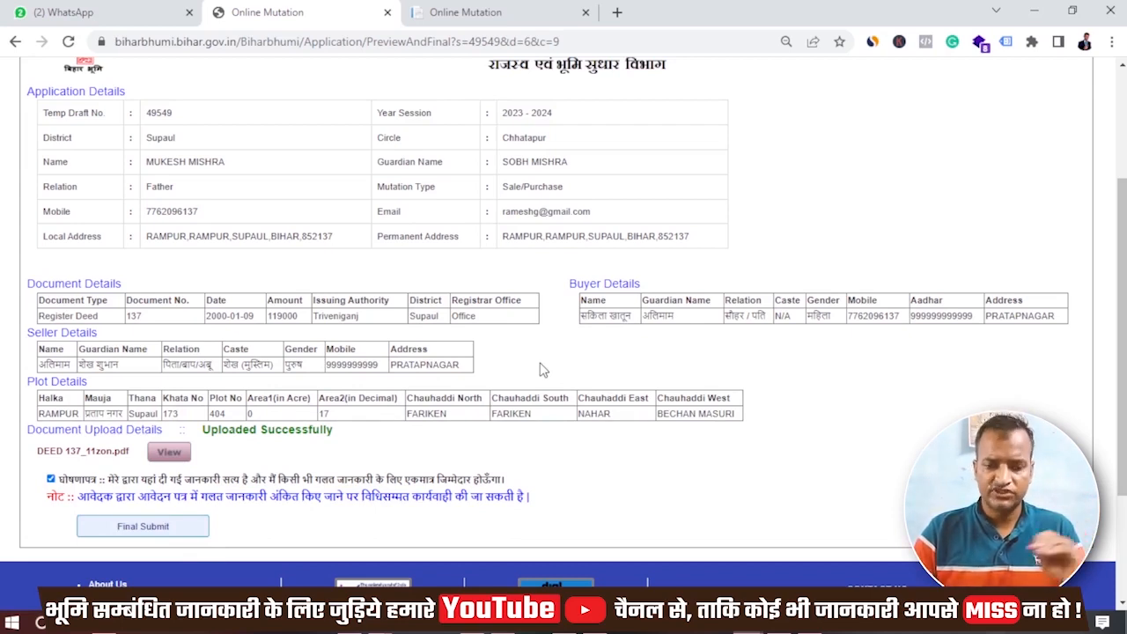
pyautogui.scroll(3, 543, 370)
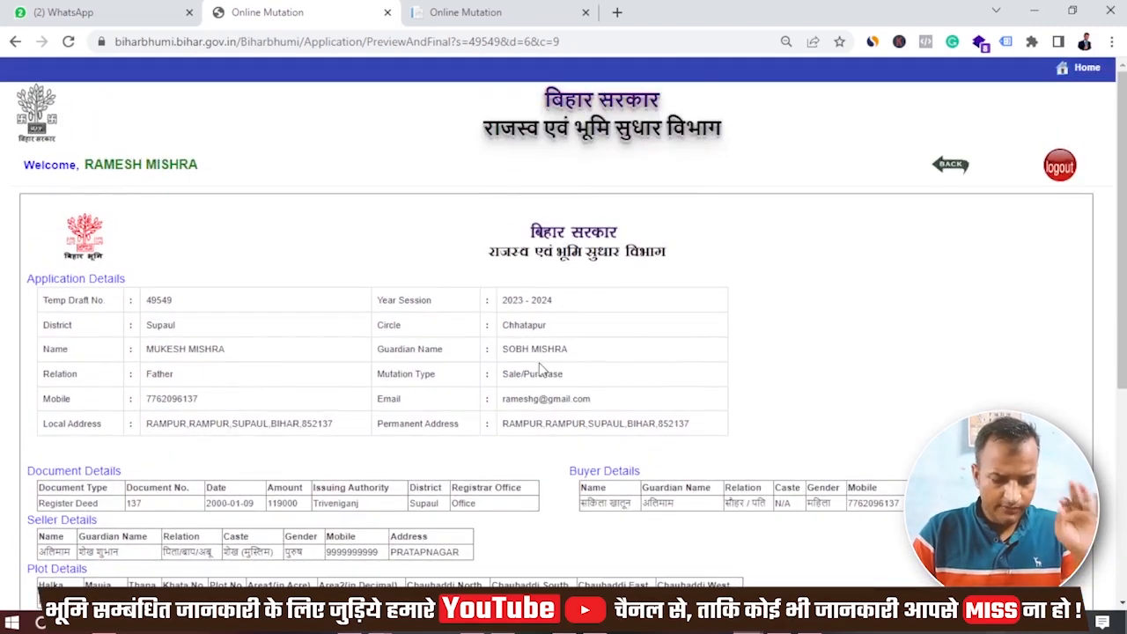
# - Open 137 Bihar Bhumi.pdf from the JABBAR folder in Edge and inspect its land details row
pyautogui.hotkey('alt', 'Tab')
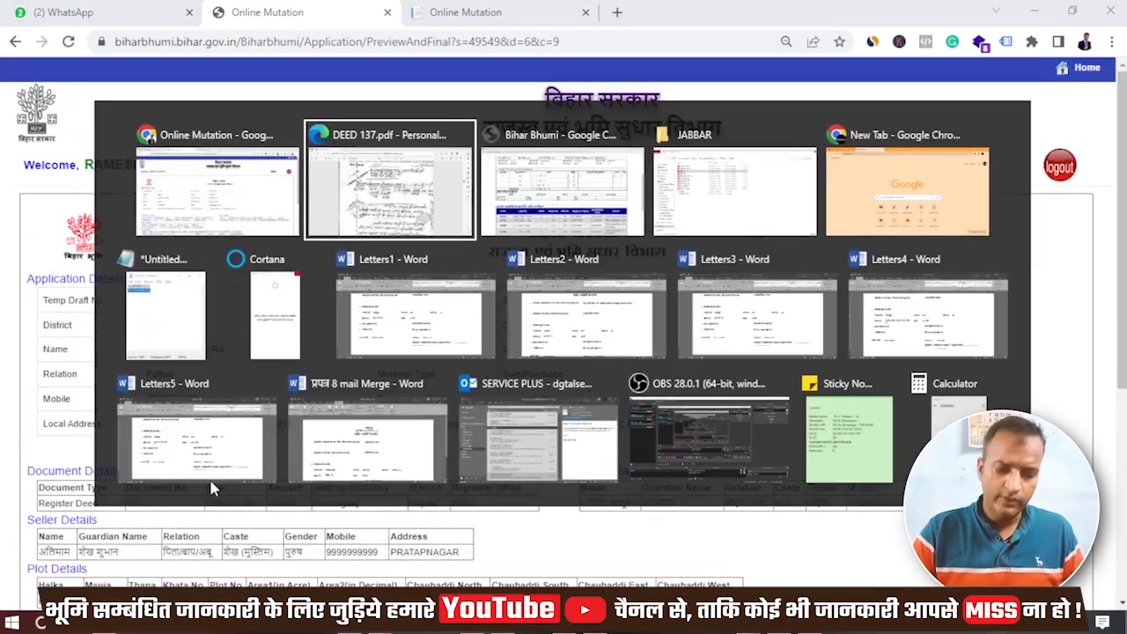
pyautogui.press('Escape')
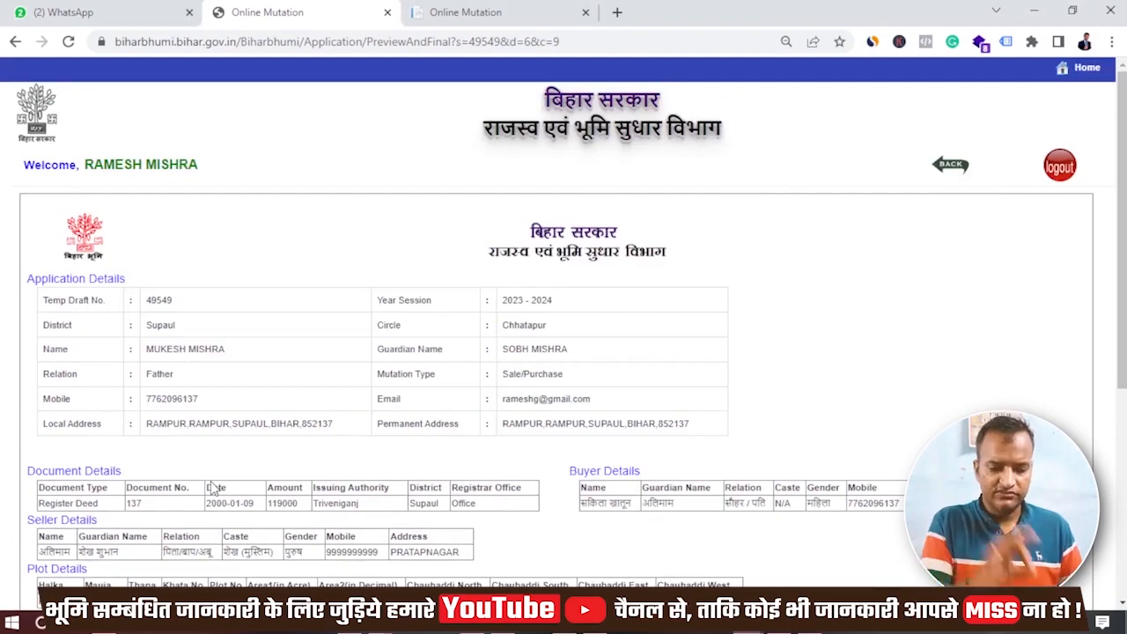
pyautogui.hotkey('alt', 'Tab')
pyautogui.hotkey('alt', 'Tab')
pyautogui.hotkey('alt', 'Tab')
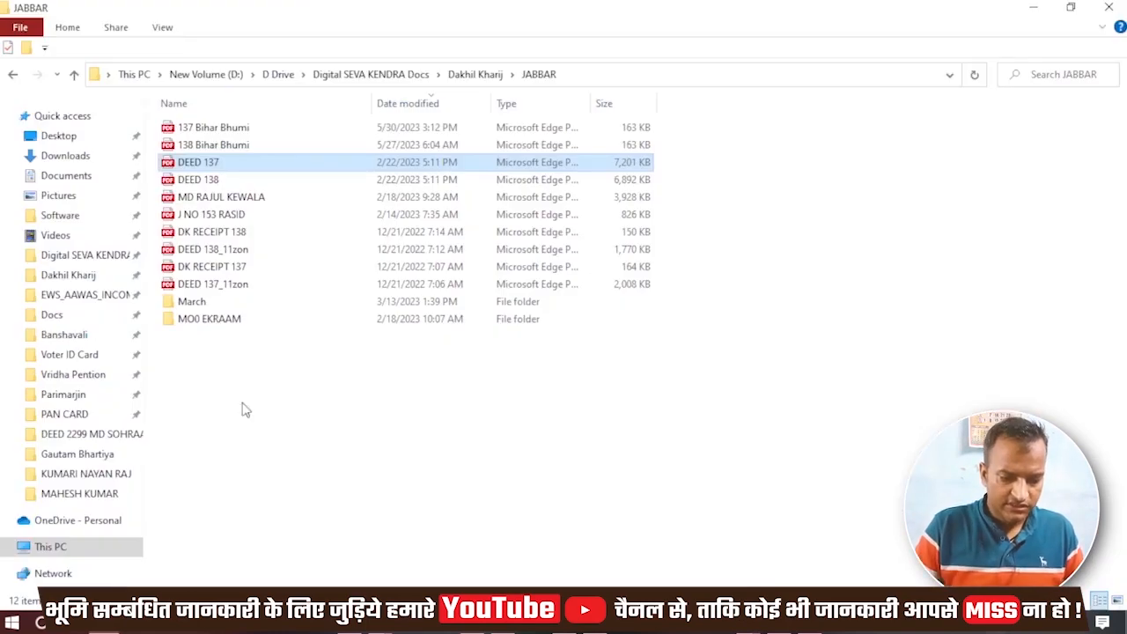
pyautogui.doubleClick(315, 141)
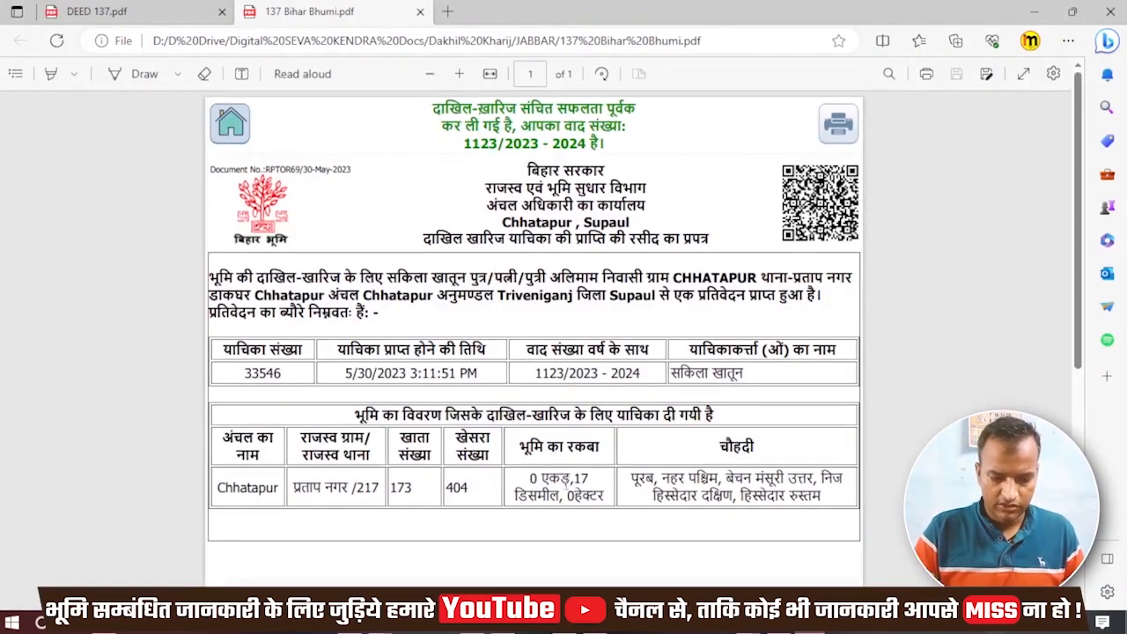
pyautogui.doubleClick(817, 497)
pyautogui.moveTo(722, 477); pyautogui.dragTo(436, 458)
pyautogui.click(449, 530)
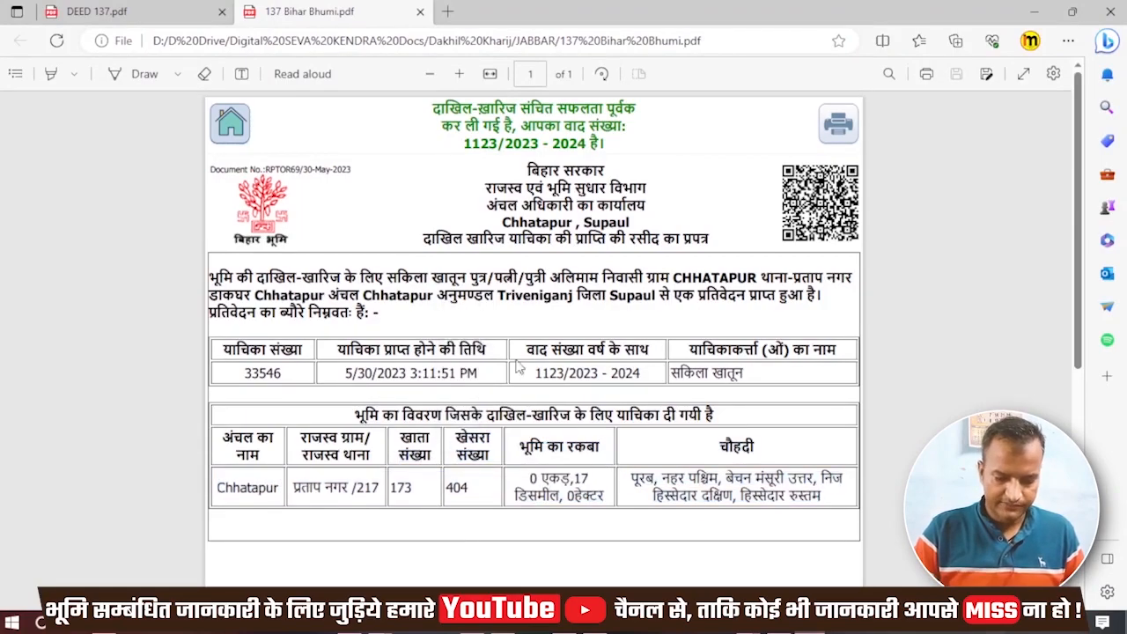